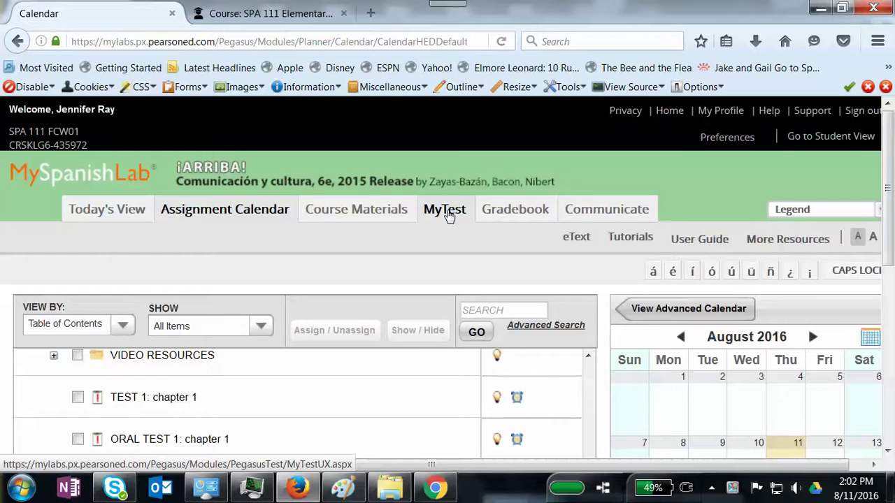
Go to MyTest and start a new test from Manage Your Tests.
click(448, 215)
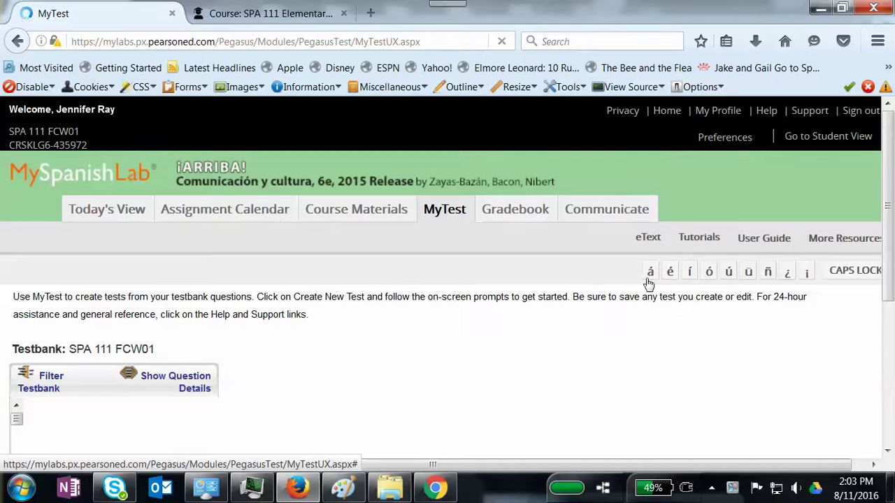
scroll(891, 275, down, 2)
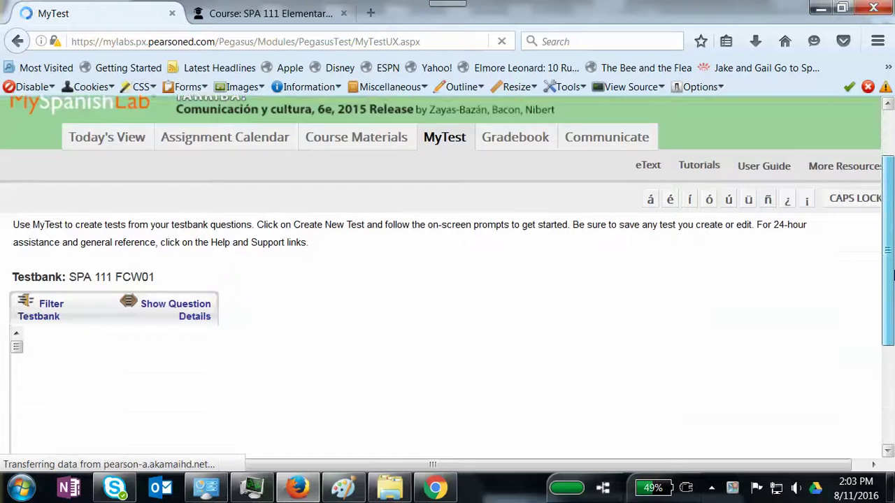
scroll(891, 275, down, 3)
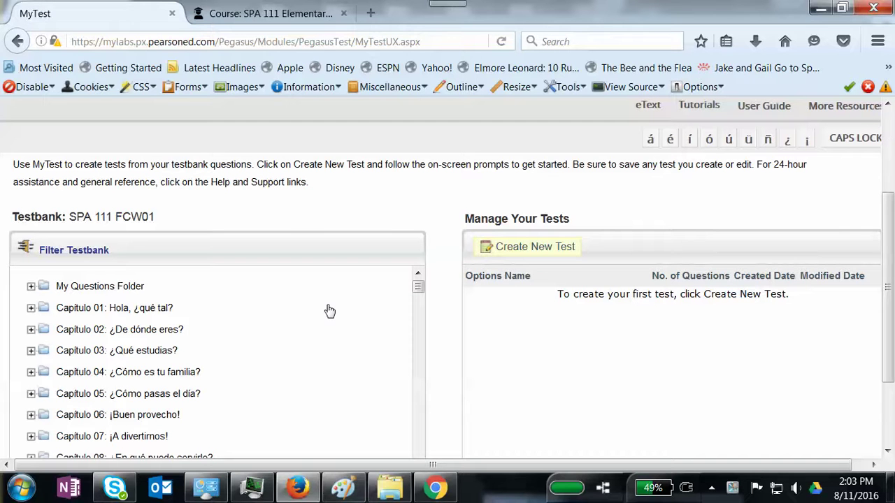
click(538, 246)
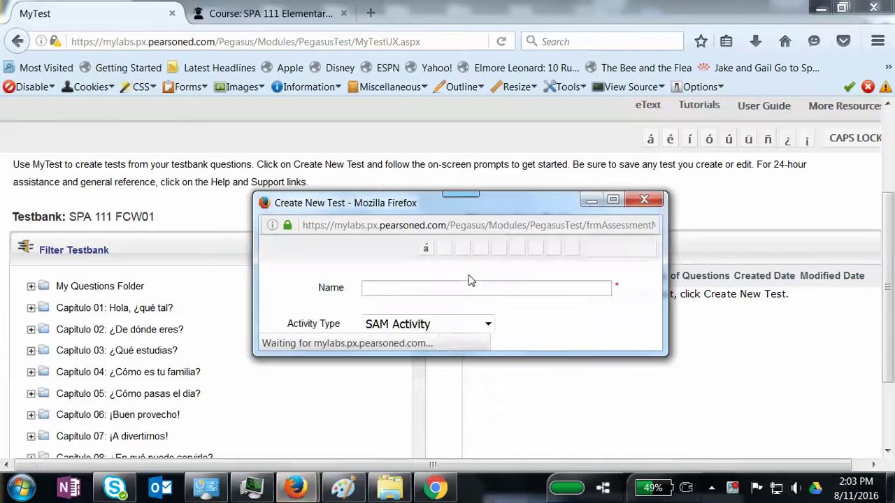
Create a test named 'Expanation of test feature' with Activity Type Test, in a maximized window.
click(429, 292)
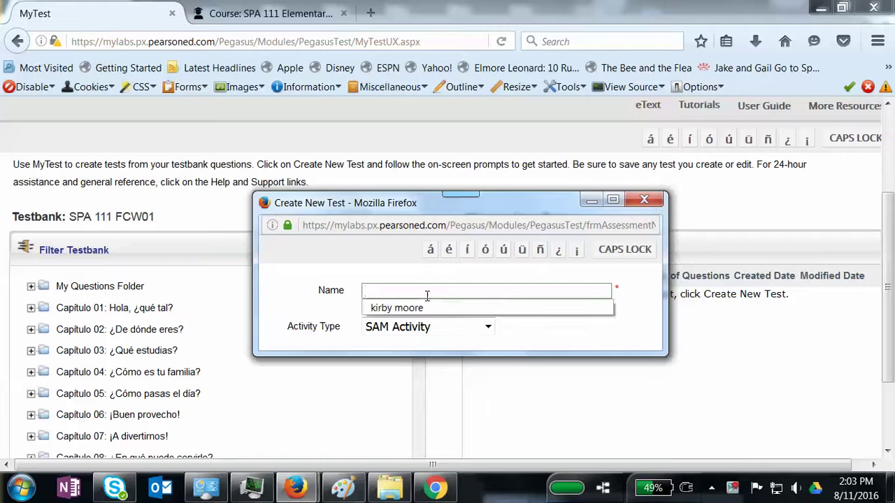
text(Exp)
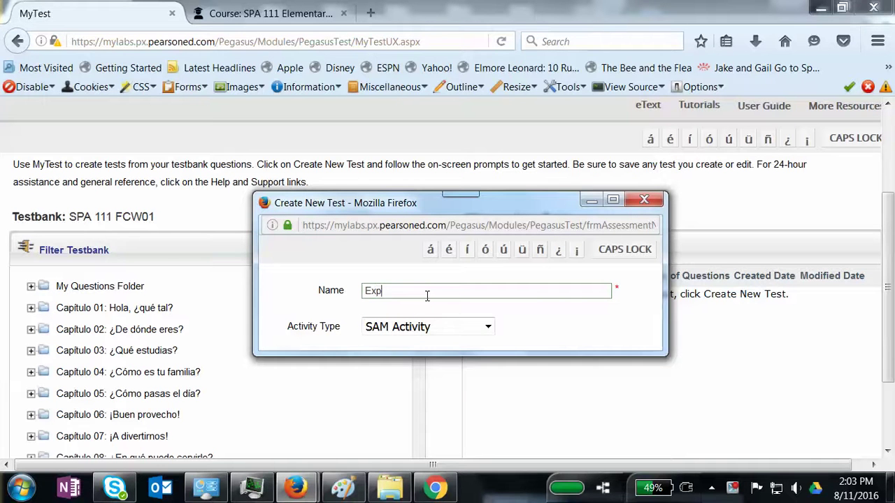
text(anation of test feature)
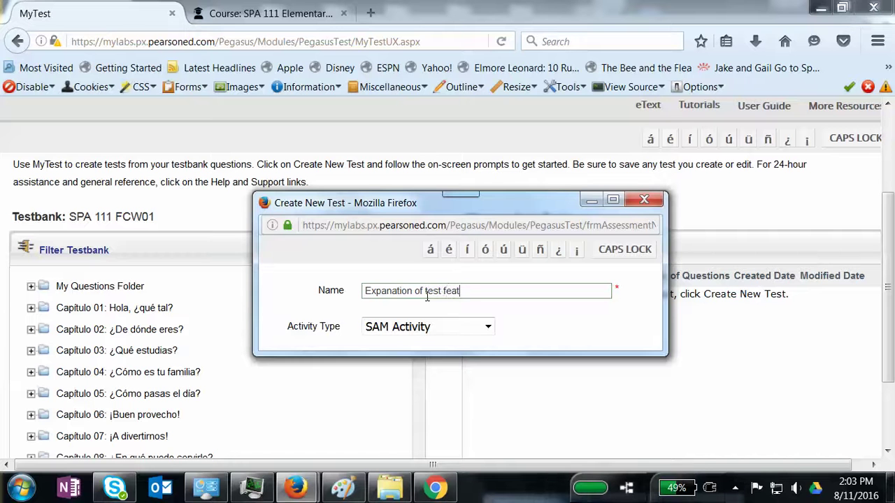
click(487, 327)
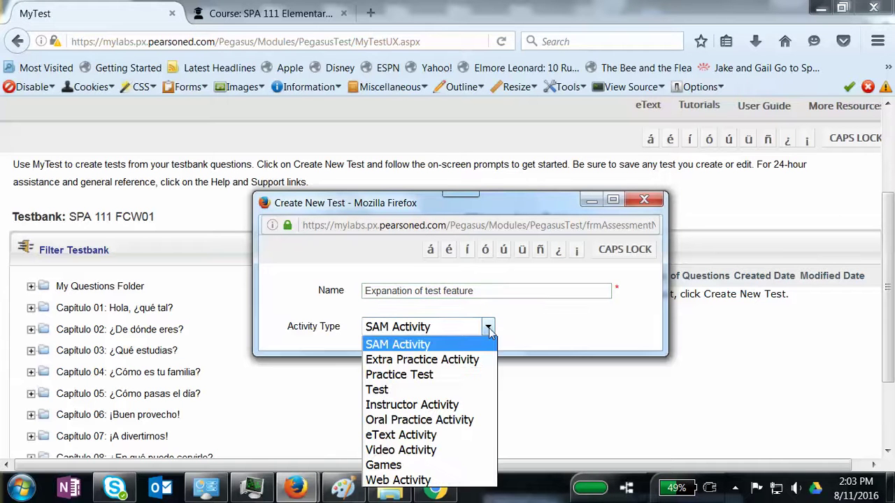
click(466, 395)
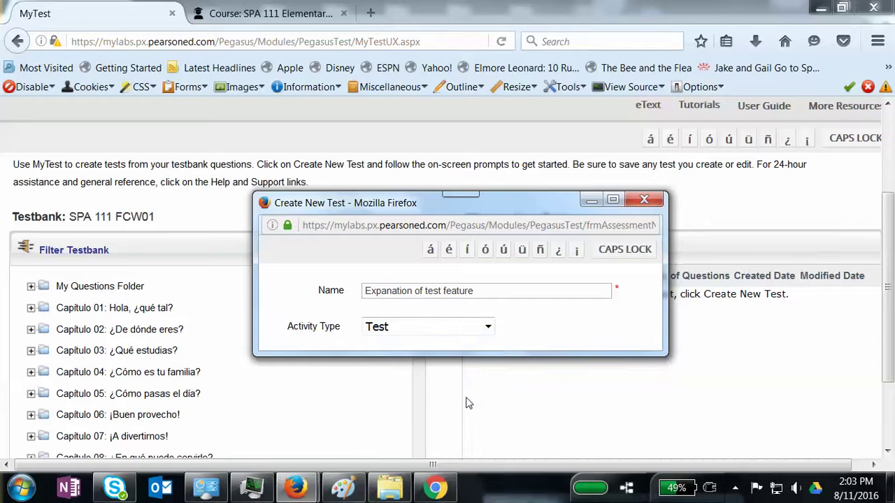
click(611, 200)
click(448, 176)
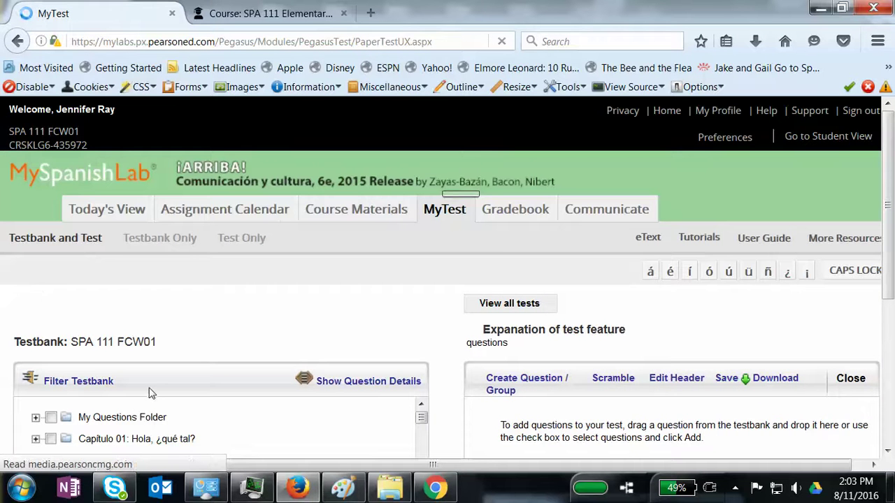
Scroll the testbank list to bring Capítulo 01's questions into view.
scroll(235, 339, down, 3)
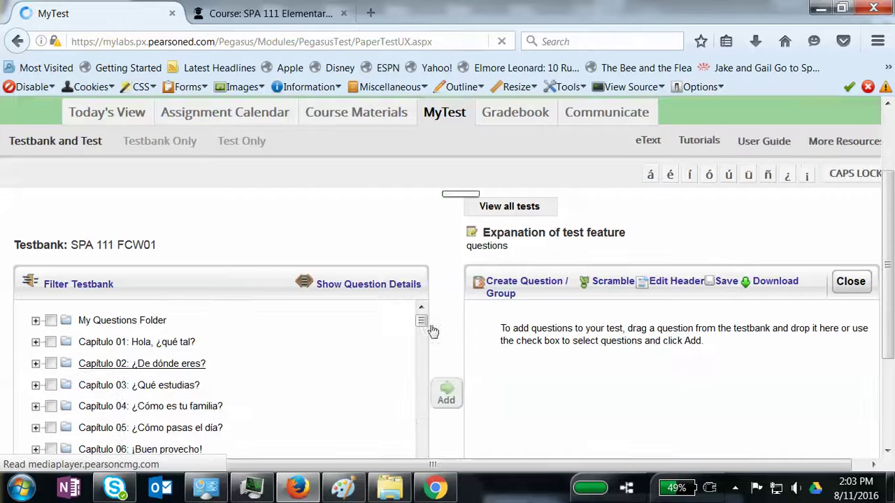
scroll(133, 336, down, 1)
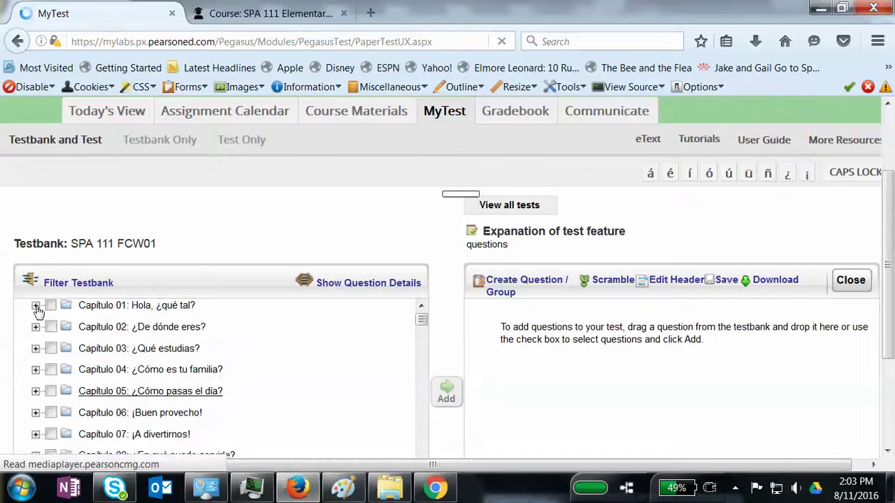
scroll(35, 304, down, 4)
scroll(137, 358, up, 6)
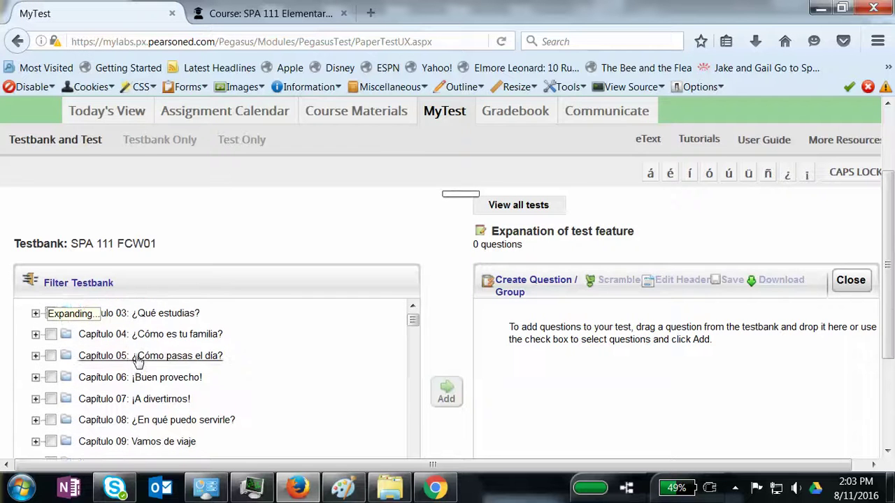
scroll(116, 398, down, 1)
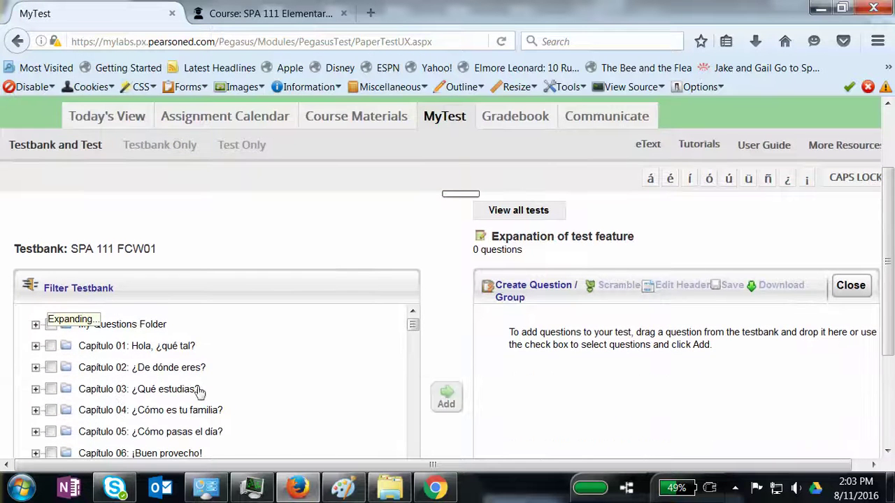
scroll(21, 358, down, 2)
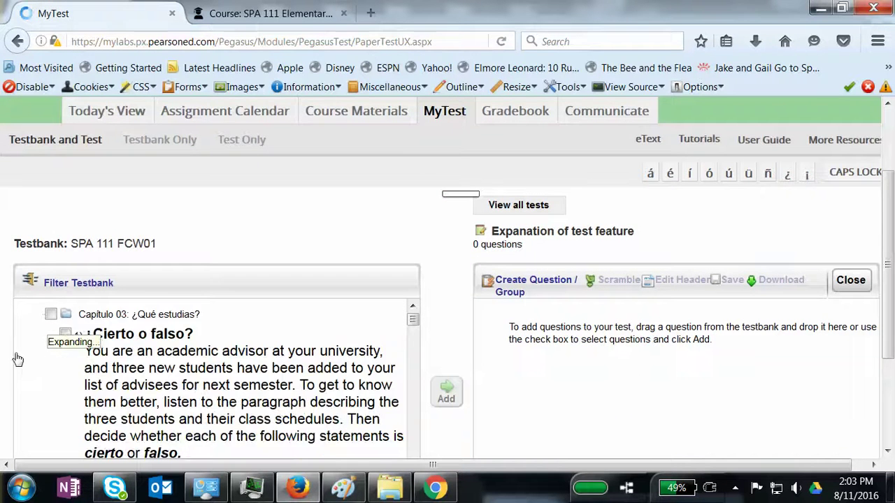
scroll(94, 364, up, 1)
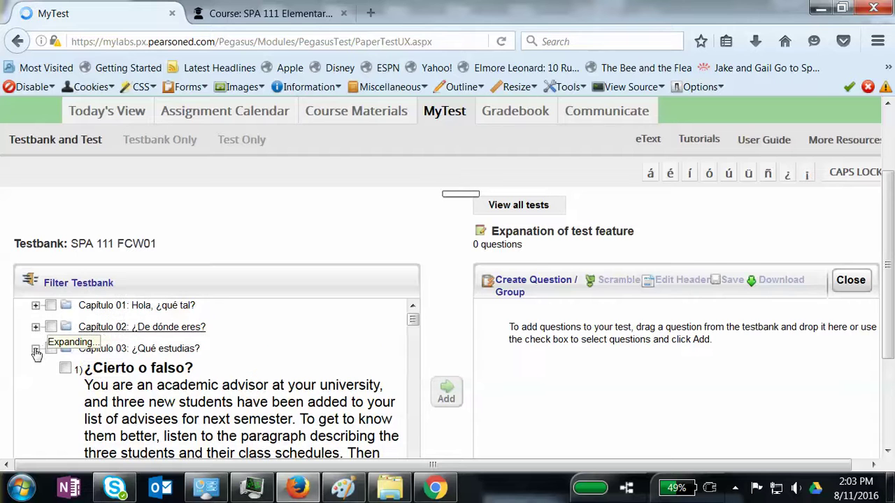
scroll(36, 355, up, 1)
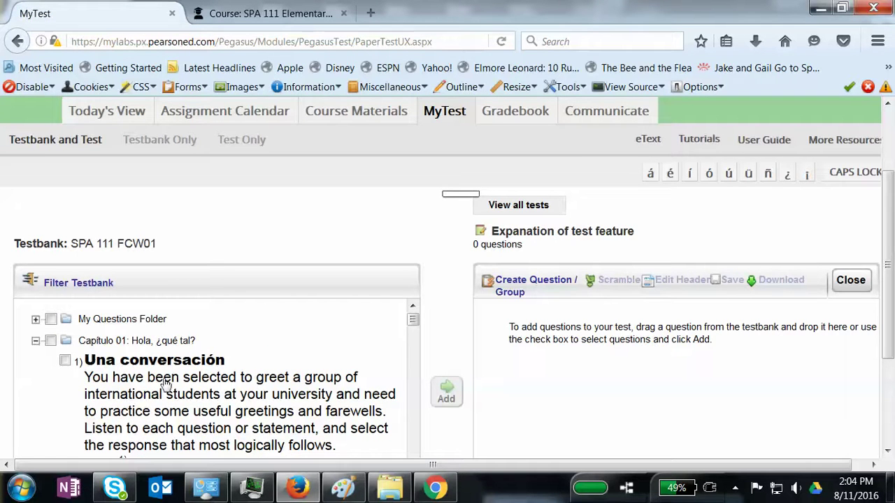
scroll(188, 384, down, 1)
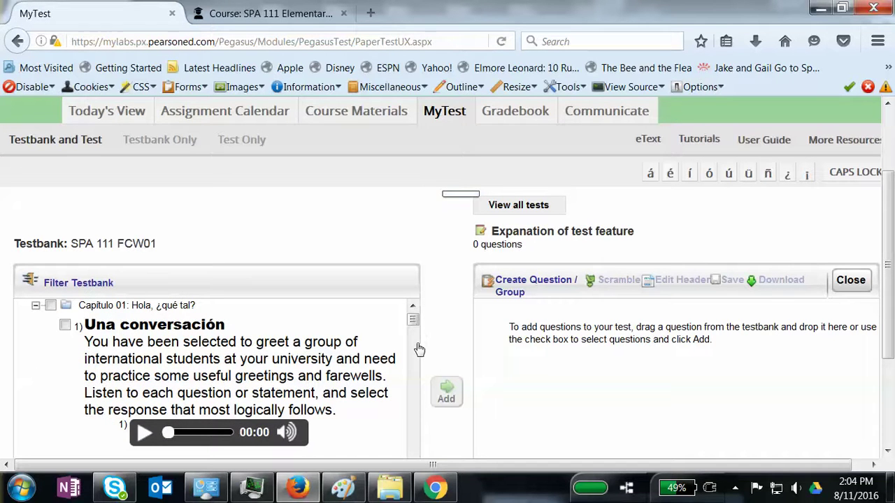
scroll(36, 316, down, 5)
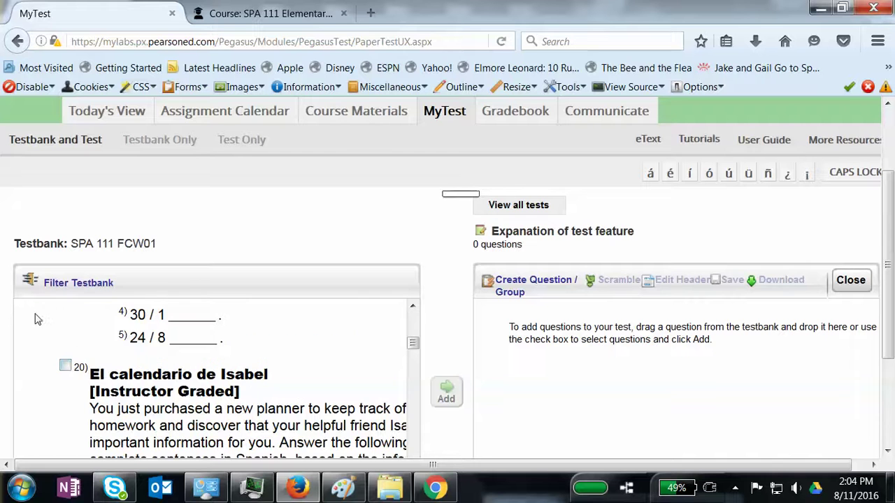
Check testbank questions 20 and 19 and add them to the new test.
click(65, 366)
scroll(90, 338, up, 1)
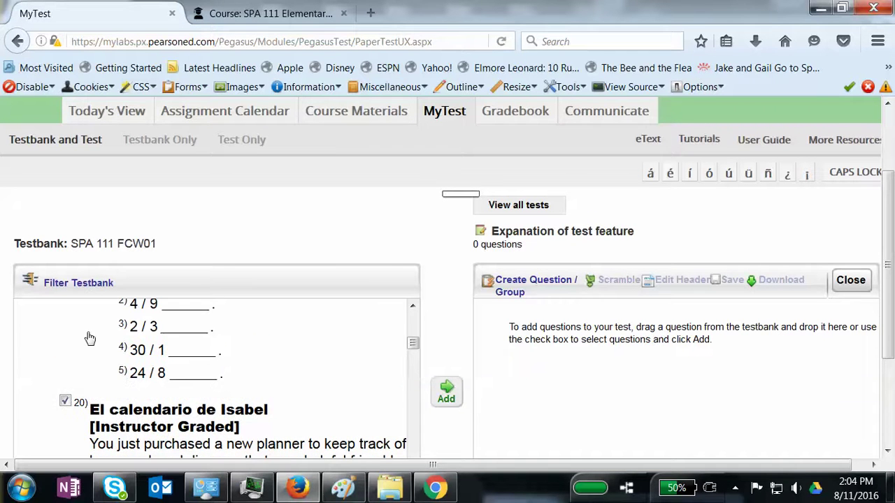
scroll(96, 364, up, 3)
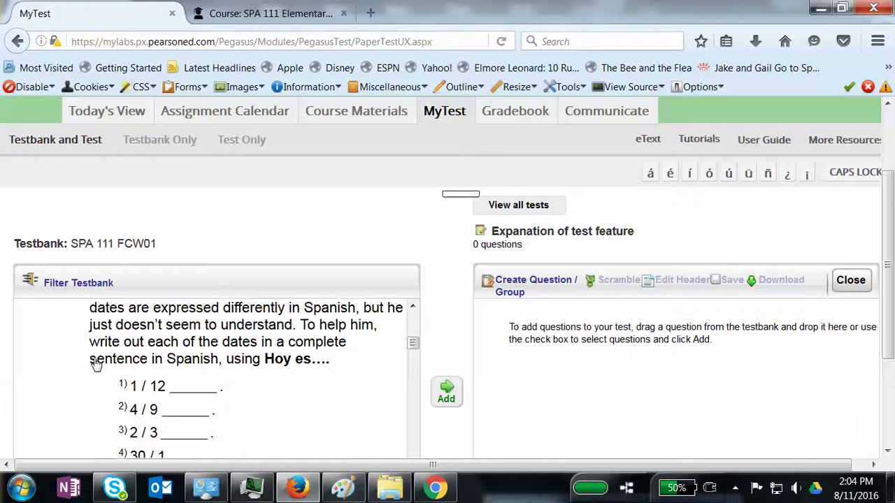
scroll(96, 364, down, 8)
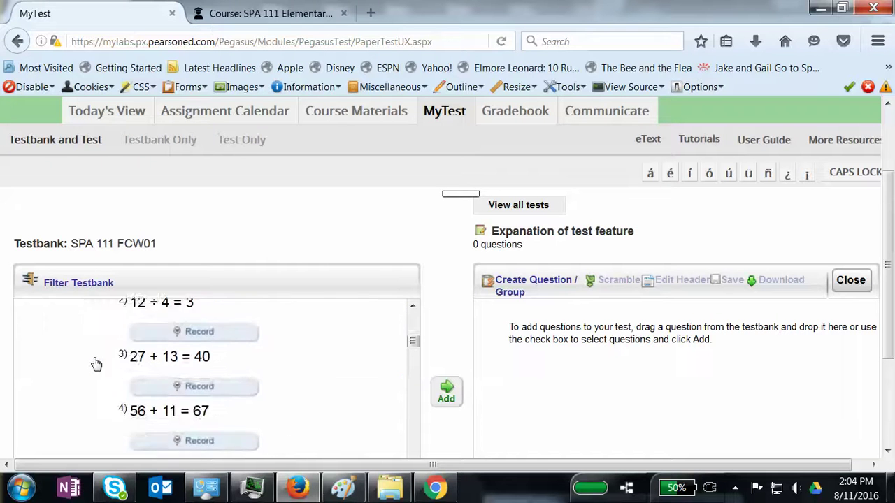
scroll(97, 364, down, 3)
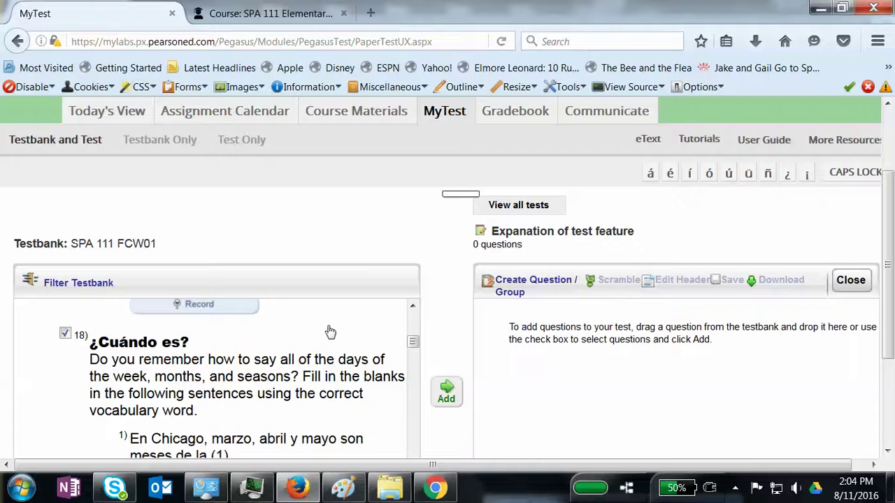
scroll(329, 333, down, 5)
scroll(305, 357, down, 5)
scroll(304, 355, up, 1)
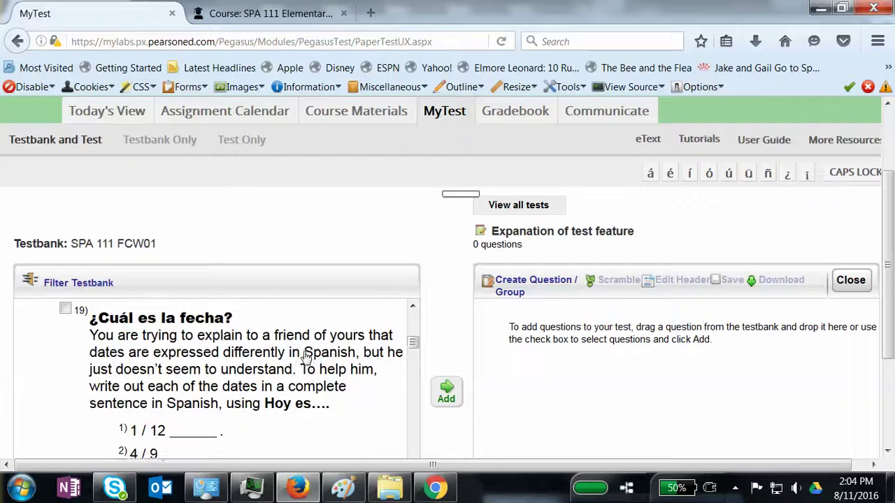
click(65, 335)
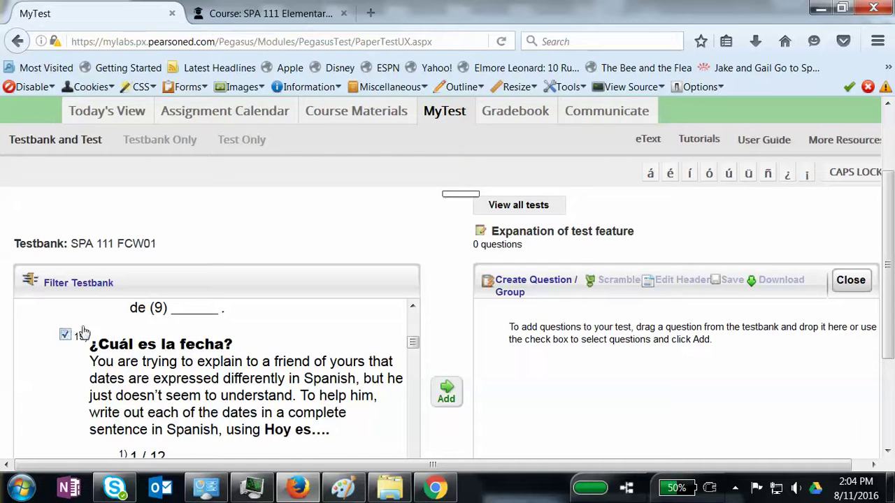
click(446, 392)
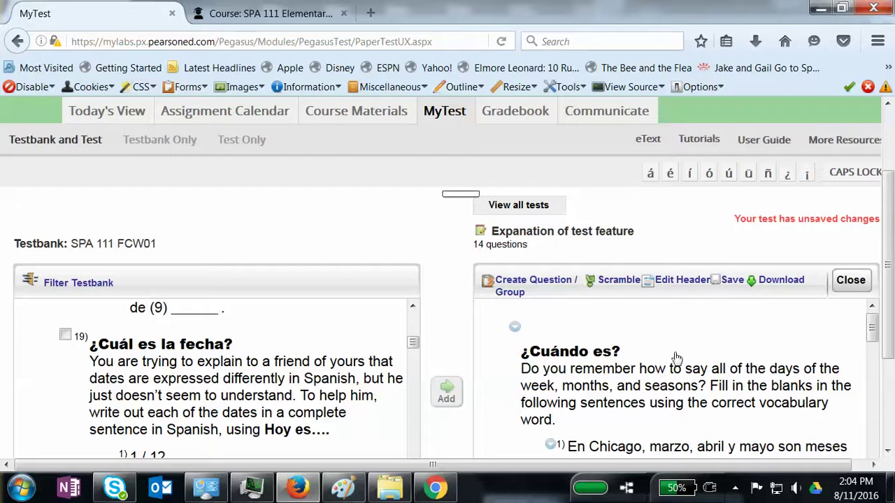
Save and close the 14-question test, then go to the Assignment Calendar.
click(730, 281)
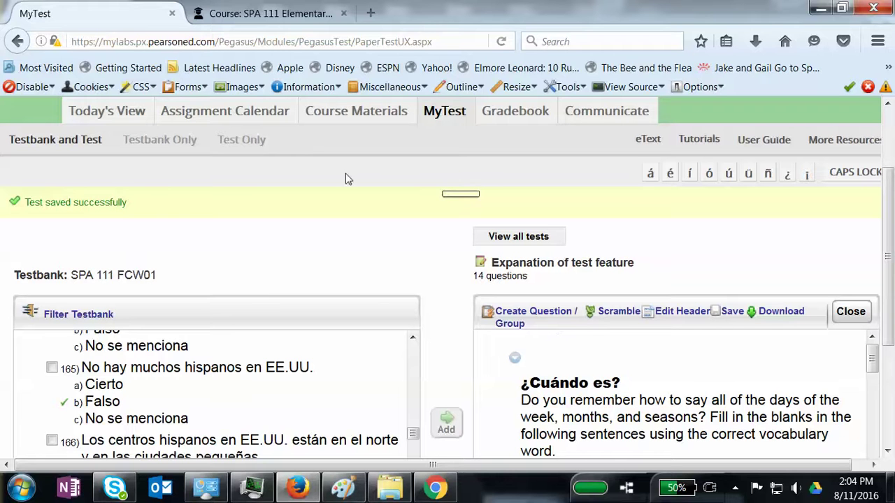
click(846, 316)
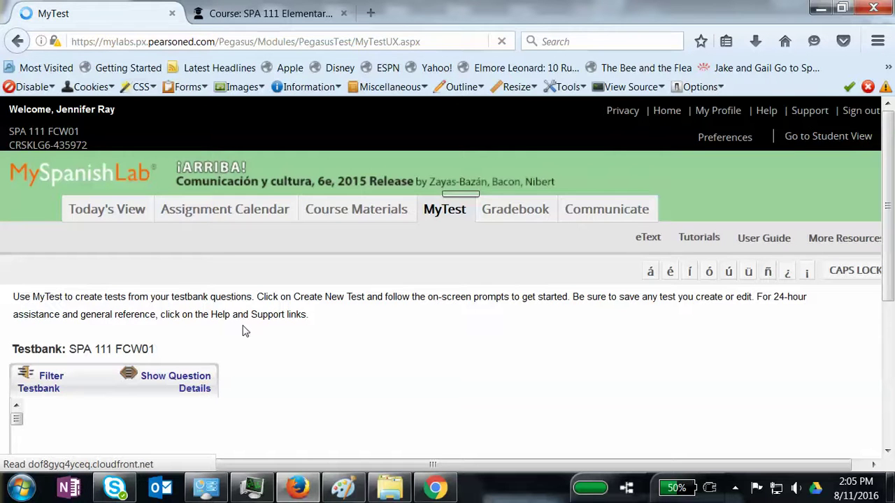
click(219, 211)
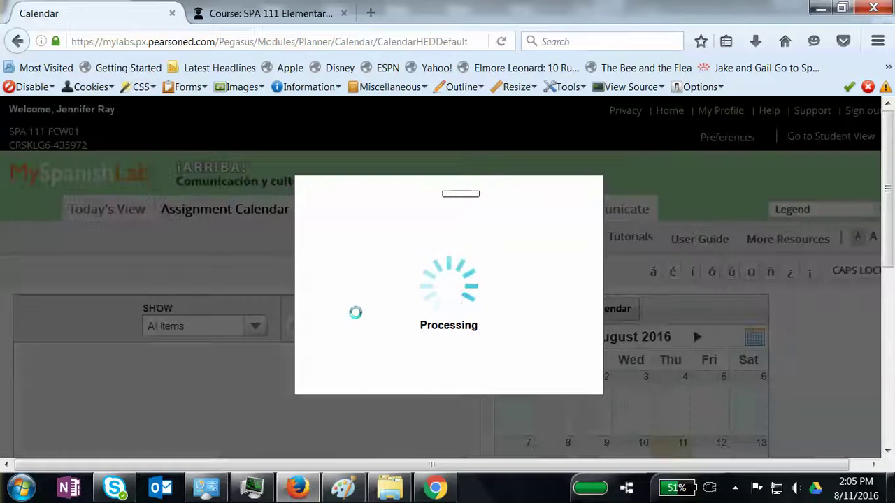
Expand Capítulo 01 in the Assignment Calendar's Table of Contents.
scroll(252, 425, down, 2)
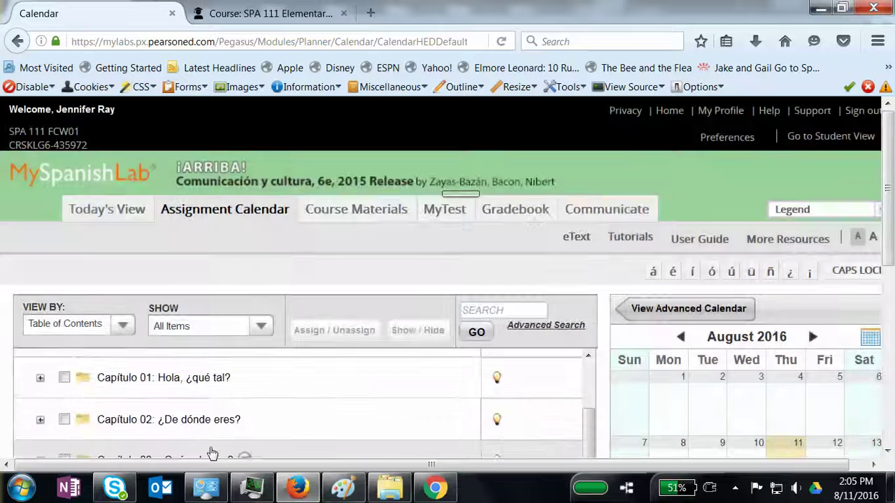
click(40, 380)
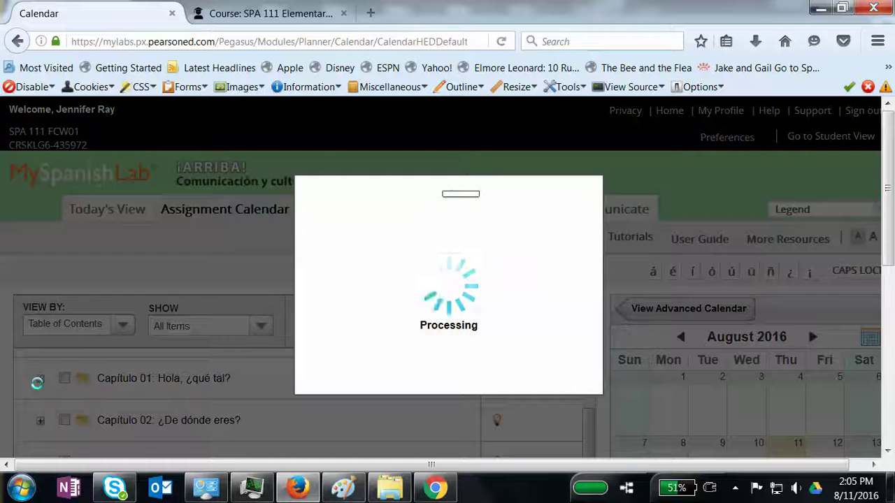
scroll(197, 404, down, 5)
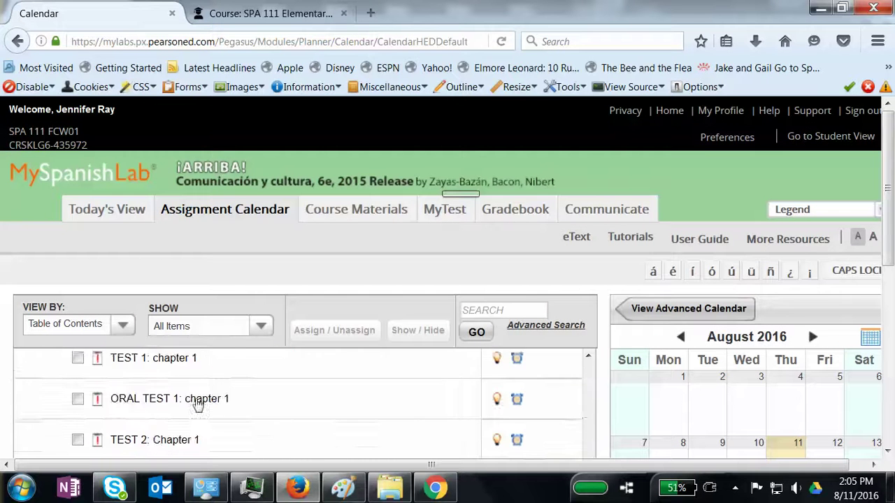
scroll(198, 404, up, 4)
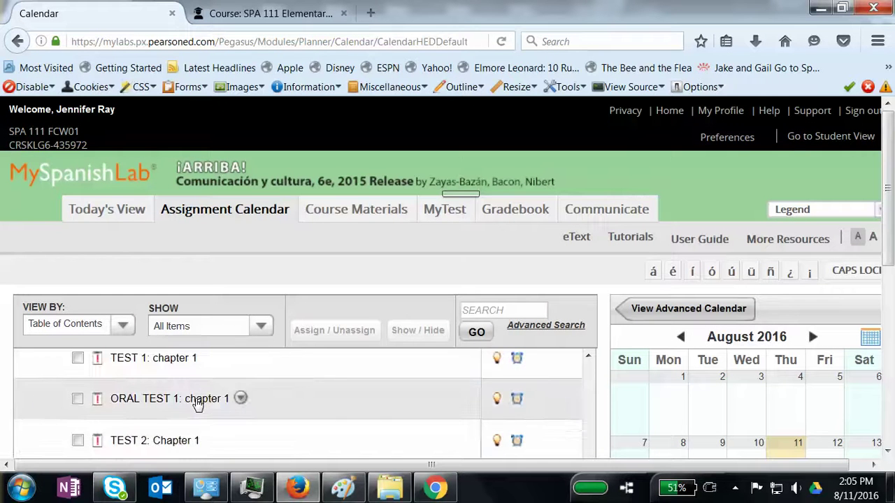
scroll(198, 404, up, 1)
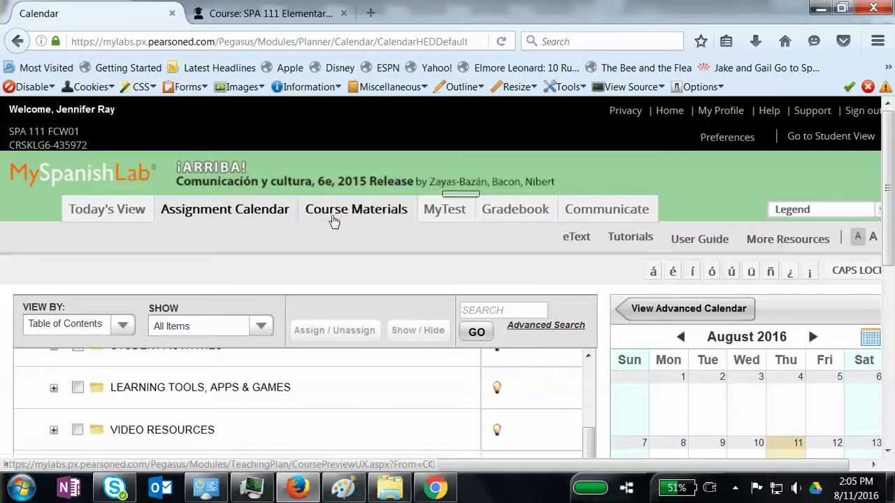
Add 'Expanation of test feature' from My Tests Folder to Capítulo 01 of My Course.
click(336, 216)
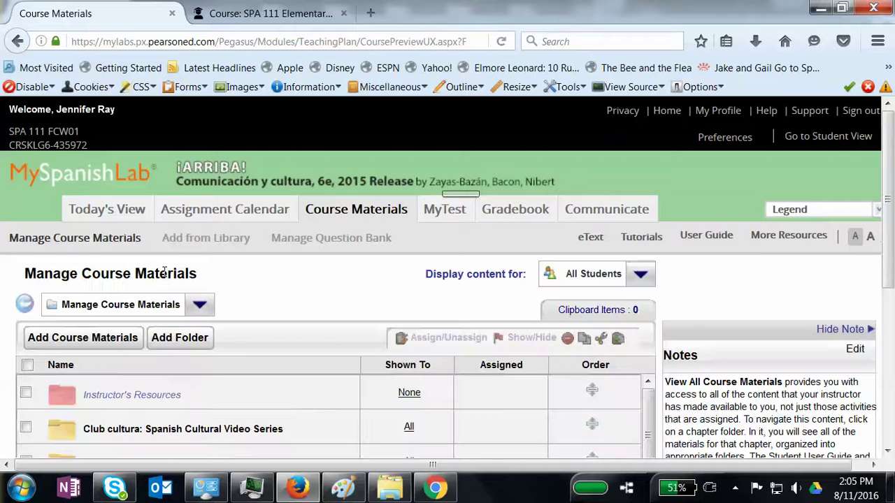
click(203, 239)
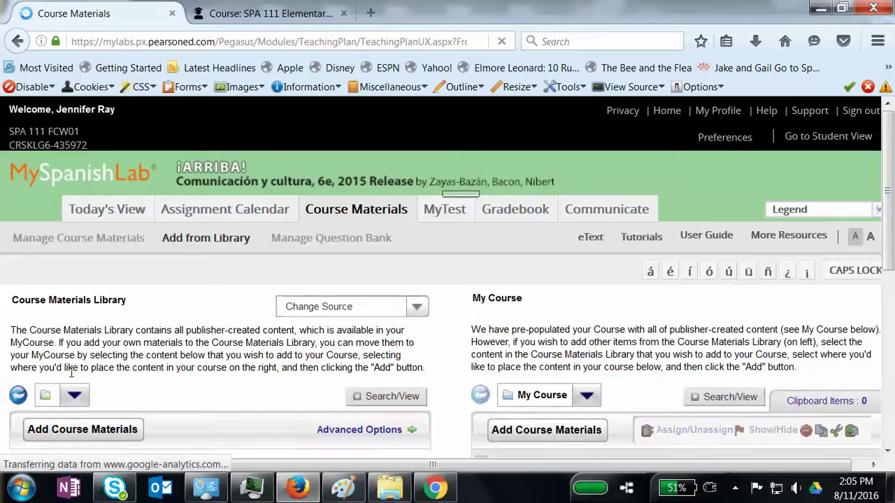
scroll(252, 399, down, 3)
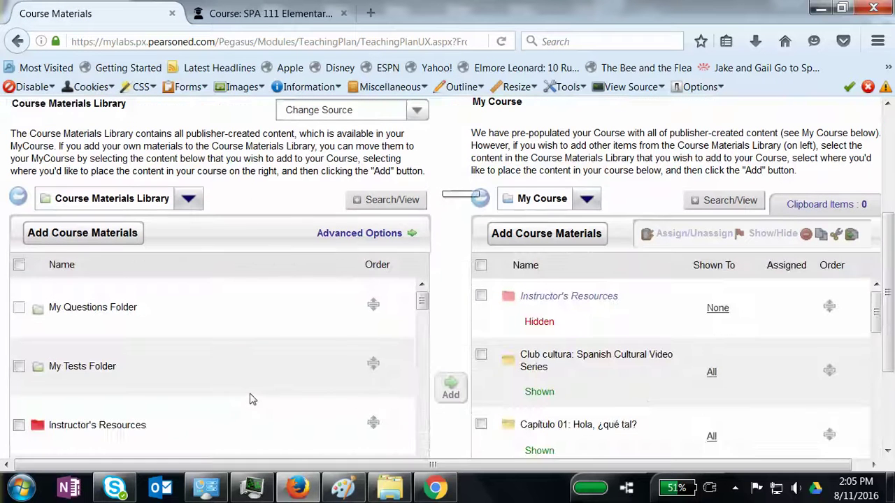
click(70, 370)
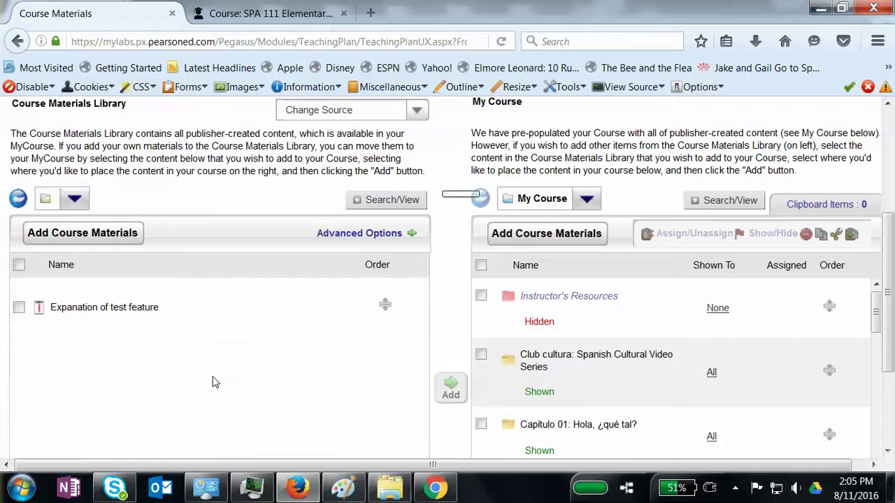
click(19, 309)
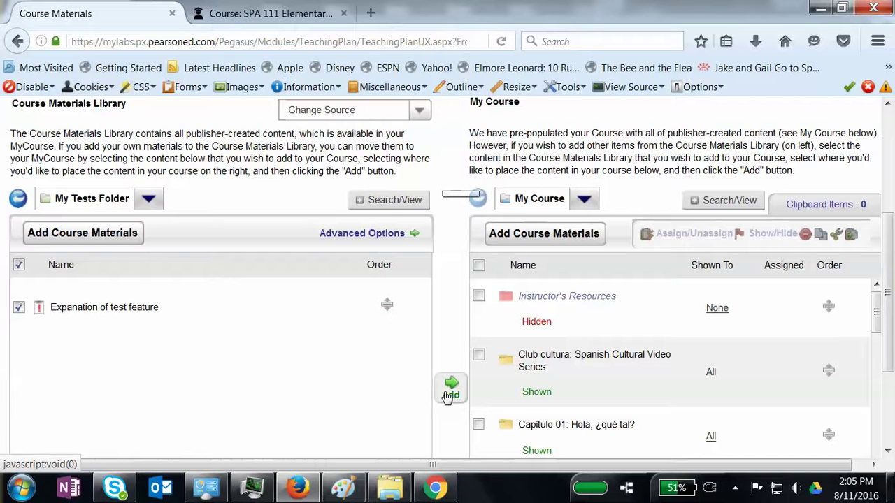
click(478, 425)
click(461, 393)
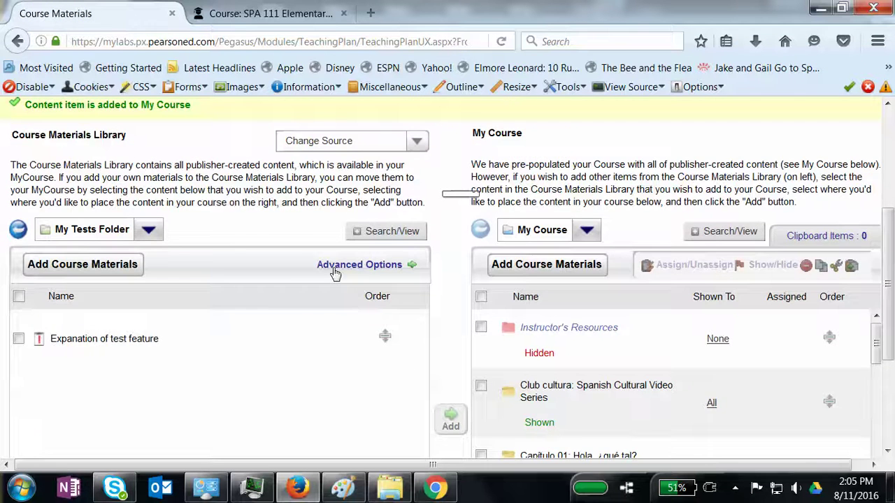
scroll(335, 272, up, 5)
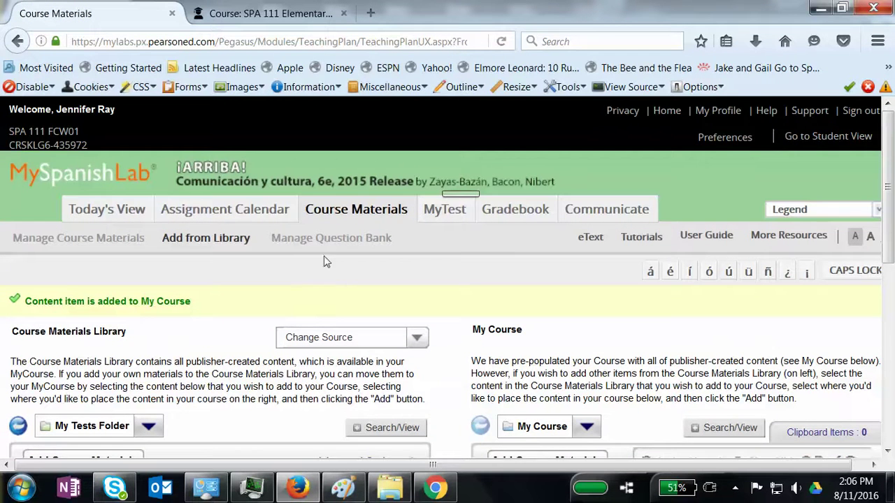
click(249, 209)
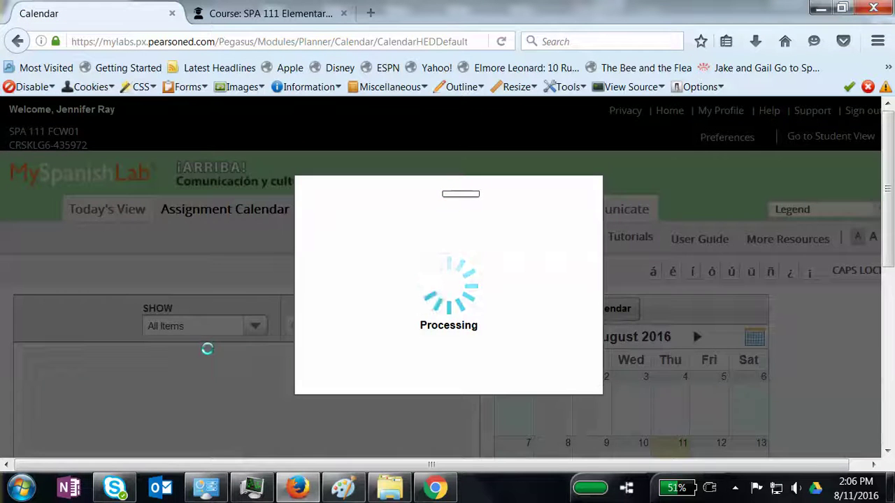
Schedule 'Expanation of test feature' from Capítulo 01 on Wednesday, August 3.
scroll(190, 409, down, 2)
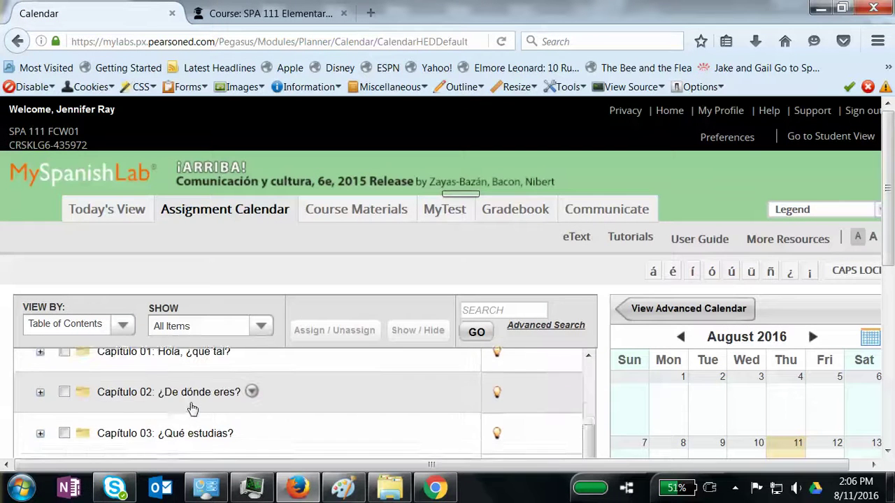
scroll(105, 398, up, 1)
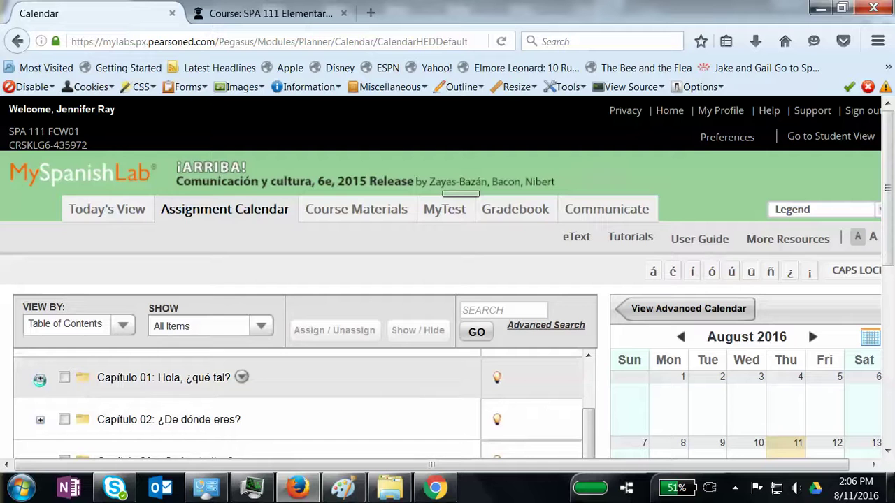
click(40, 378)
scroll(162, 392, down, 3)
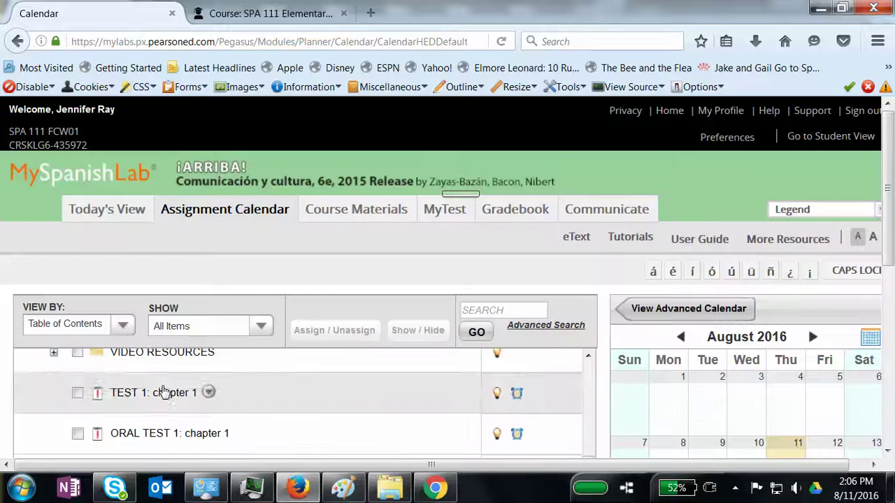
scroll(163, 391, down, 5)
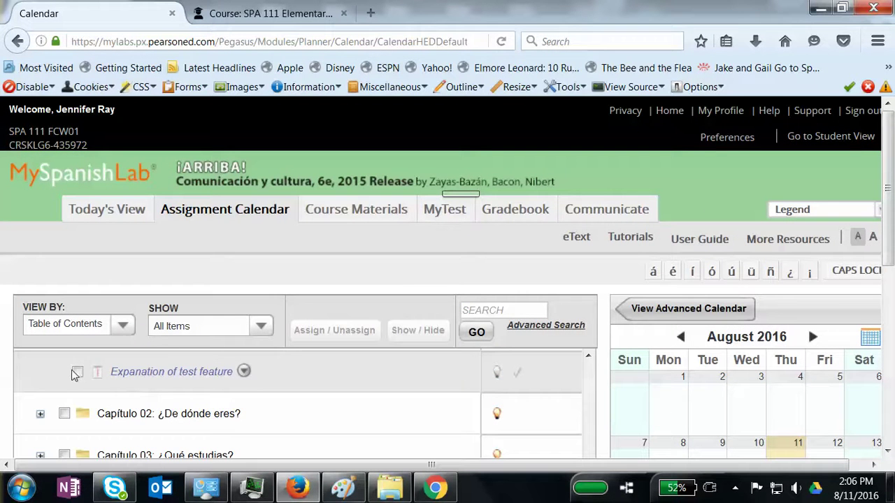
click(77, 372)
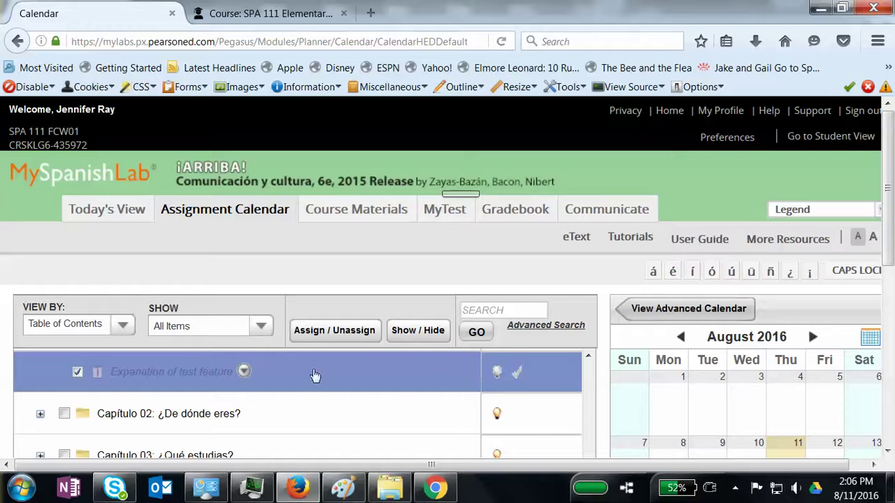
drag(425, 378, 348, 422)
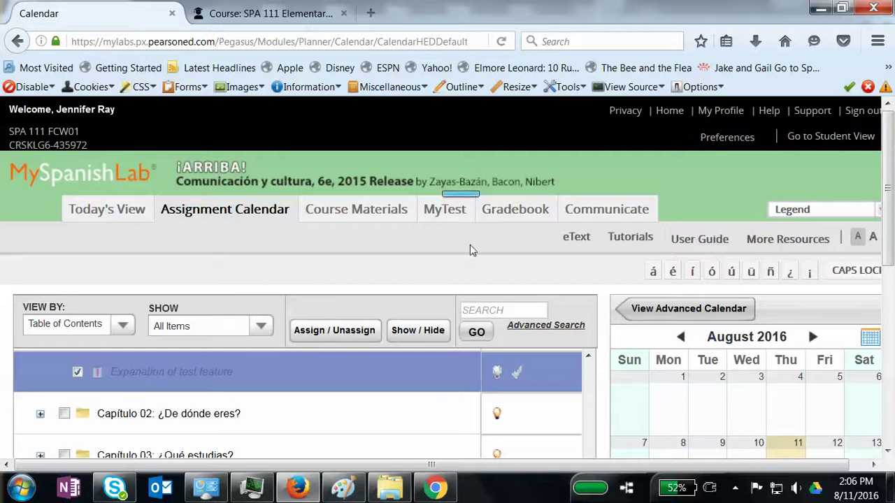
click(352, 218)
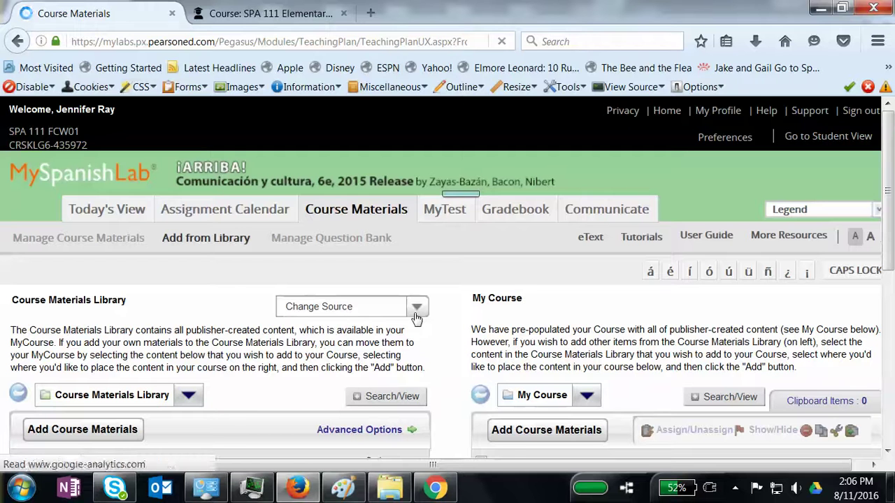
Switch the library source to the SPA 111 MJW02 su 2014 course.
click(415, 310)
scroll(473, 390, down, 10)
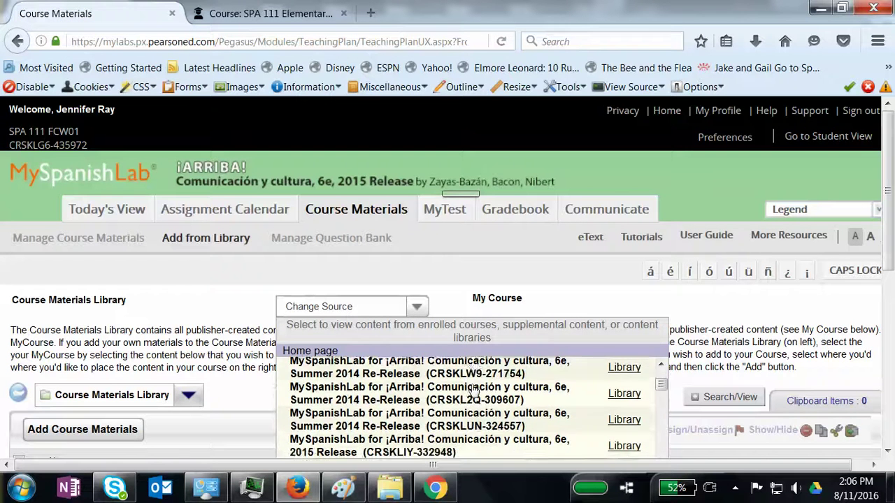
scroll(472, 390, down, 10)
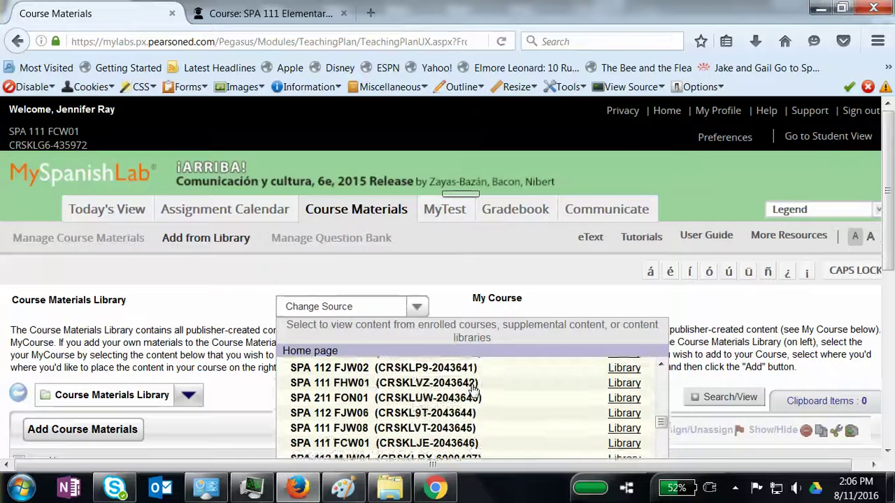
scroll(473, 390, down, 5)
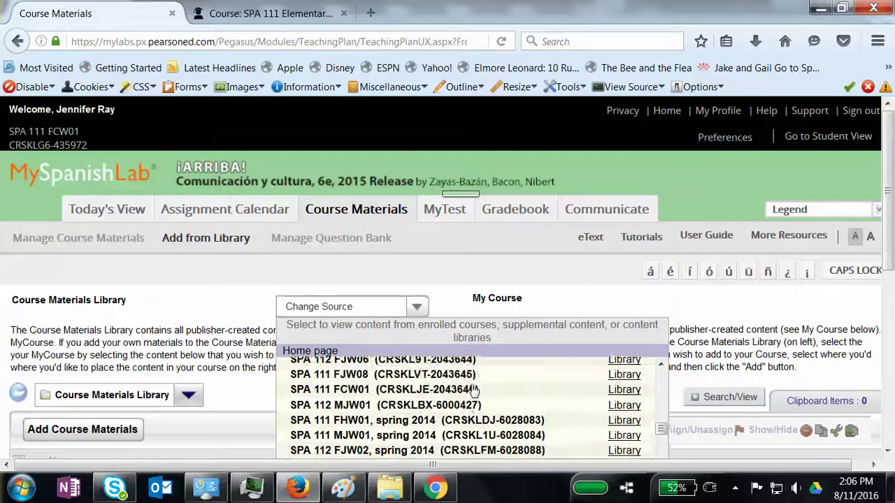
scroll(473, 390, down, 5)
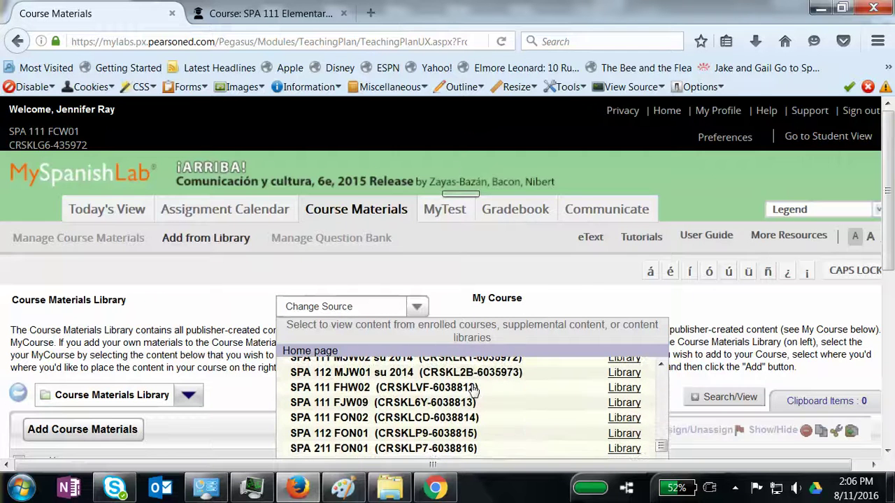
scroll(474, 390, down, 5)
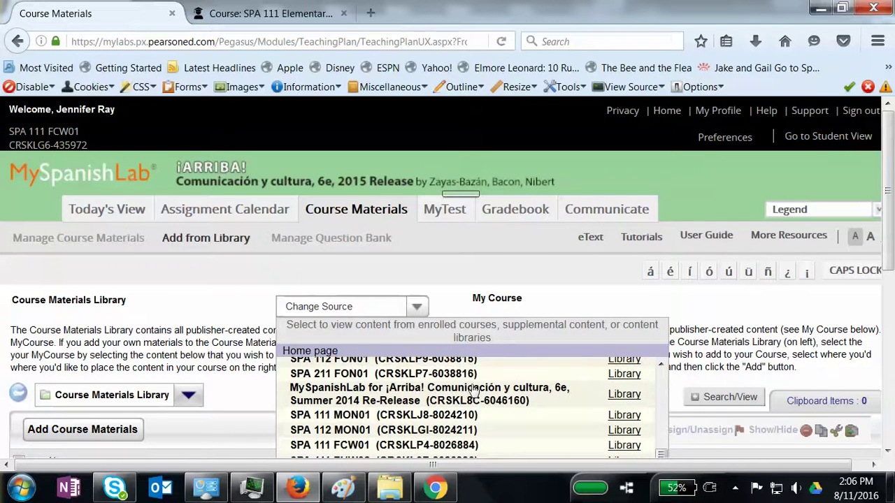
scroll(473, 390, down, 6)
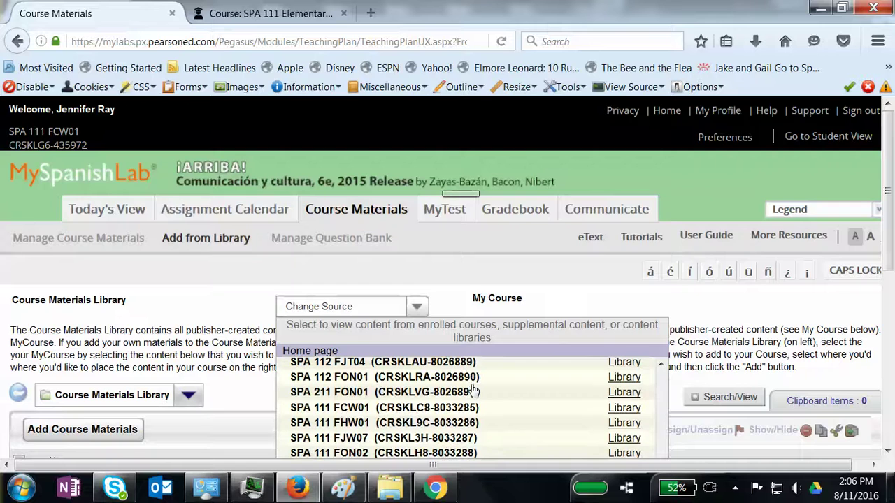
scroll(488, 280, up, 5)
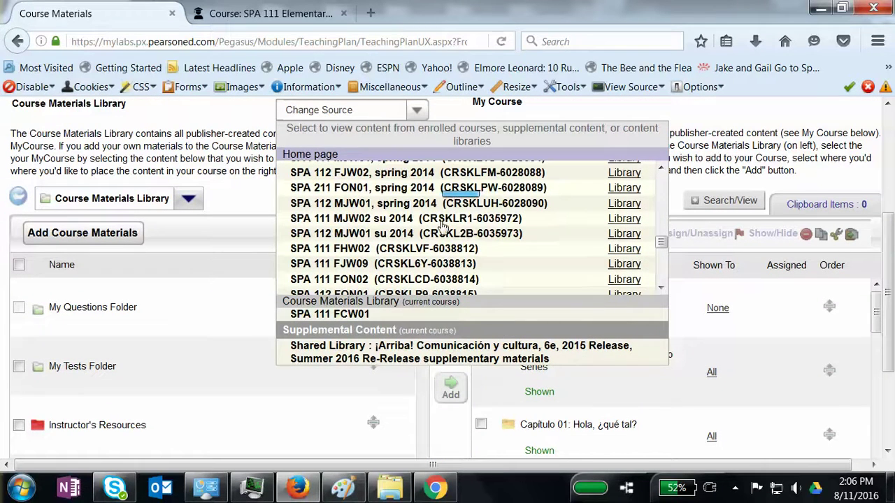
click(448, 220)
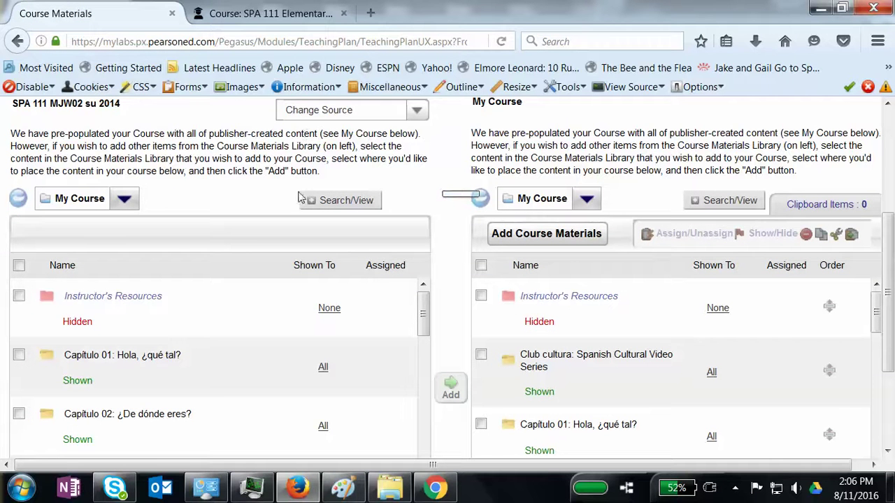
Browse the source course's Capítulo 01, toggling ORAL 1: Chapter 1, then reopen Change Source.
click(72, 355)
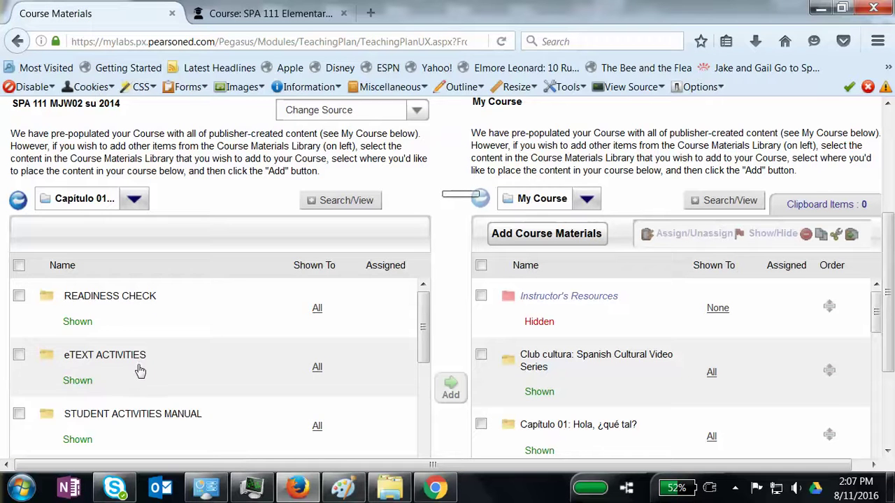
scroll(140, 369, down, 2)
scroll(139, 369, down, 5)
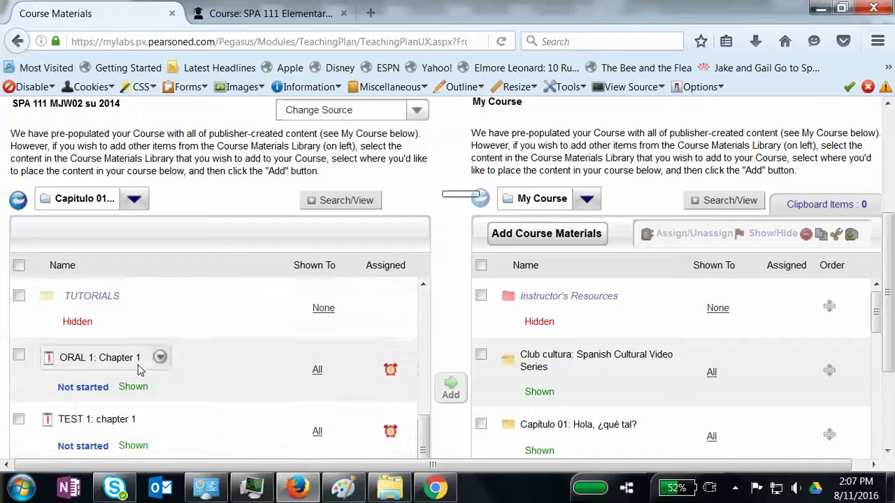
scroll(140, 293, up, 2)
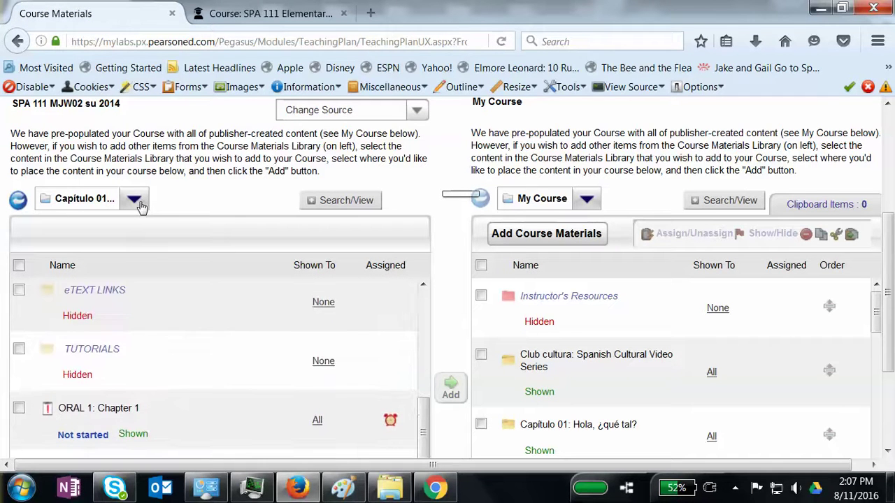
scroll(192, 350, down, 3)
scroll(68, 364, up, 1)
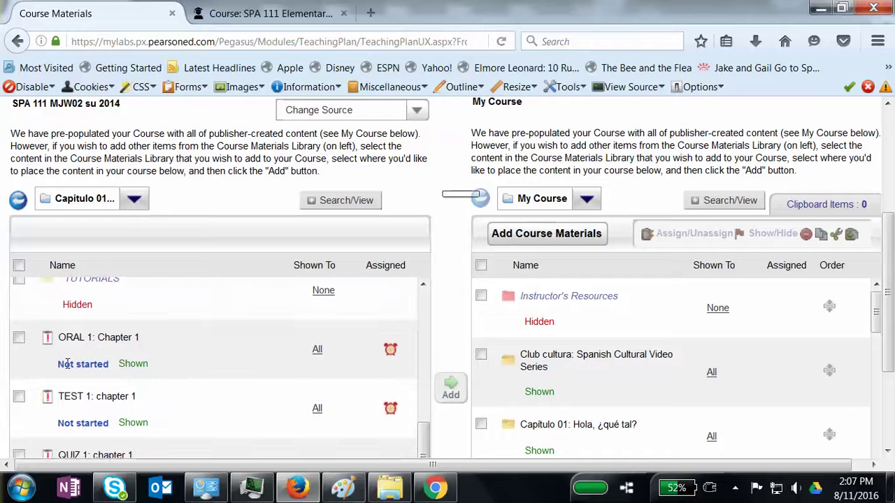
click(19, 338)
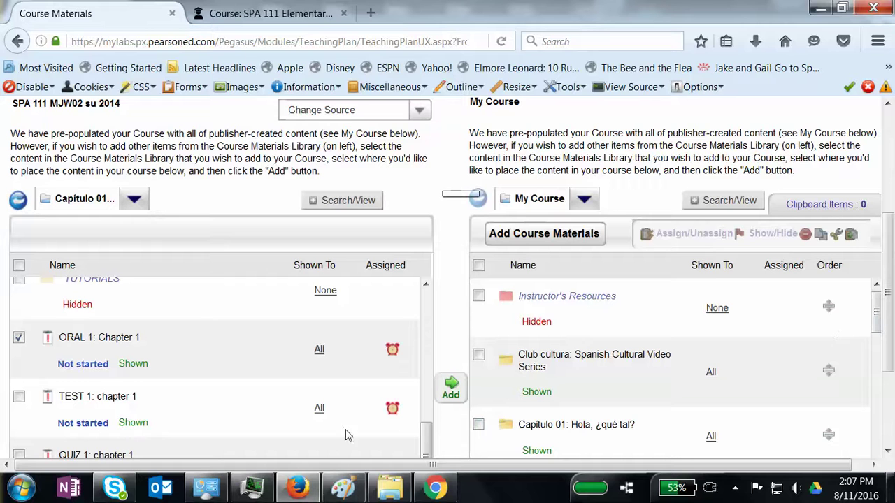
click(19, 339)
scroll(254, 392, down, 1)
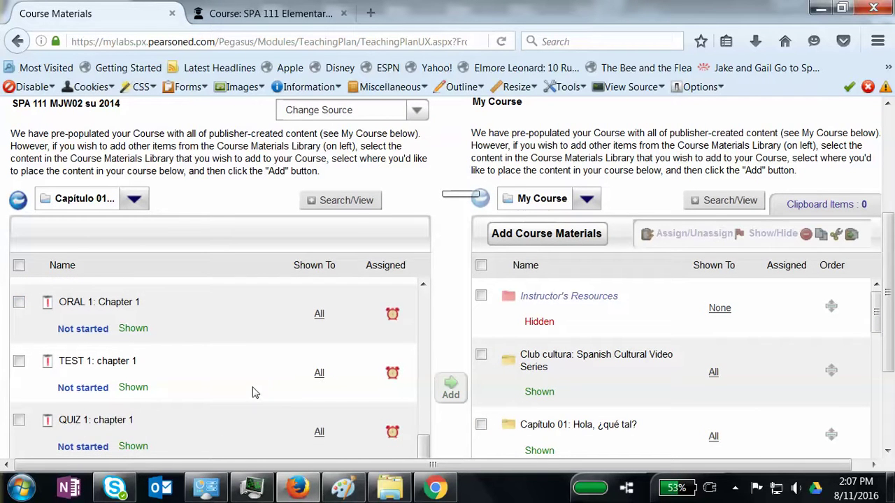
click(415, 115)
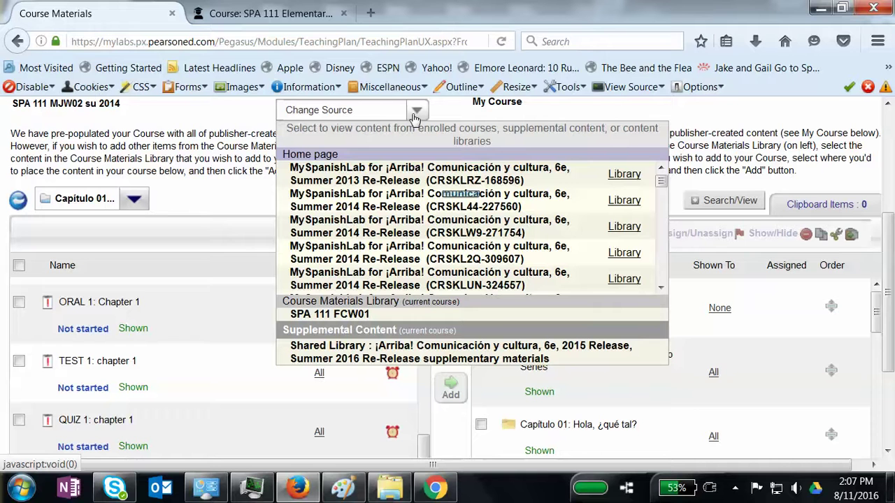
Choose SPA 112 MON02 as the source course and open its Capítulo 04 folder.
scroll(450, 253, down, 5)
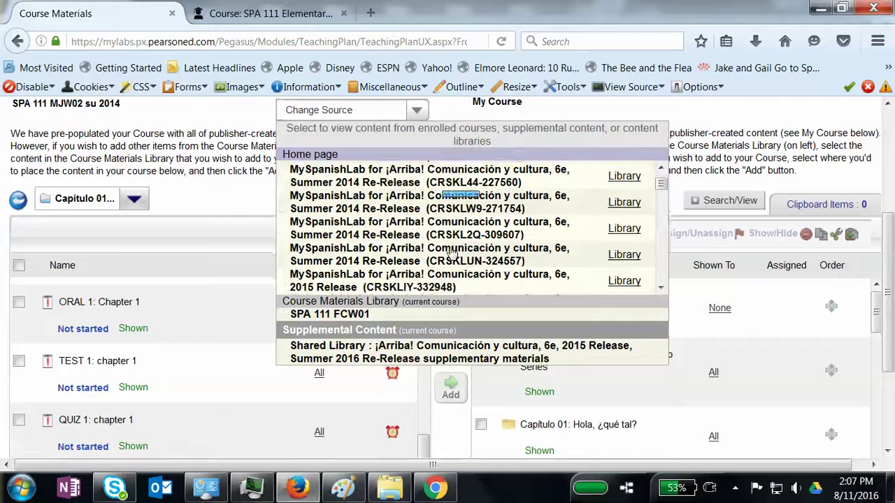
scroll(451, 253, down, 1)
scroll(452, 253, up, 1)
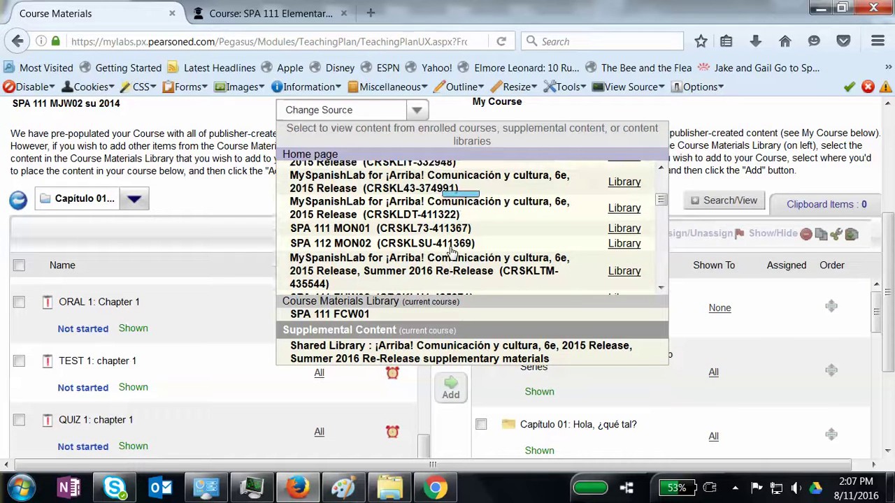
scroll(450, 253, down, 1)
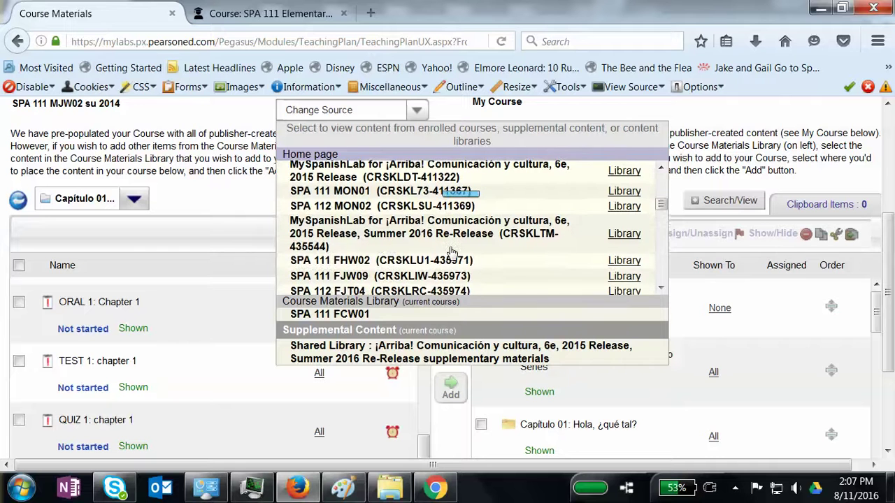
click(441, 208)
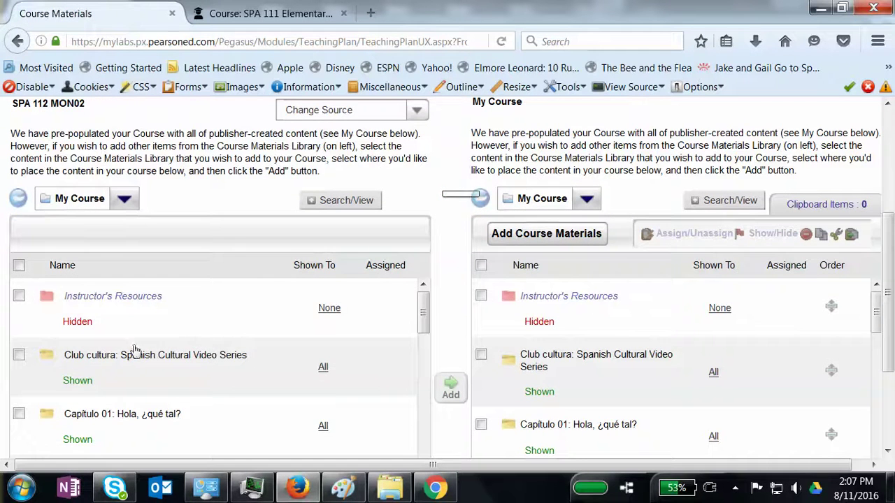
scroll(96, 364, down, 4)
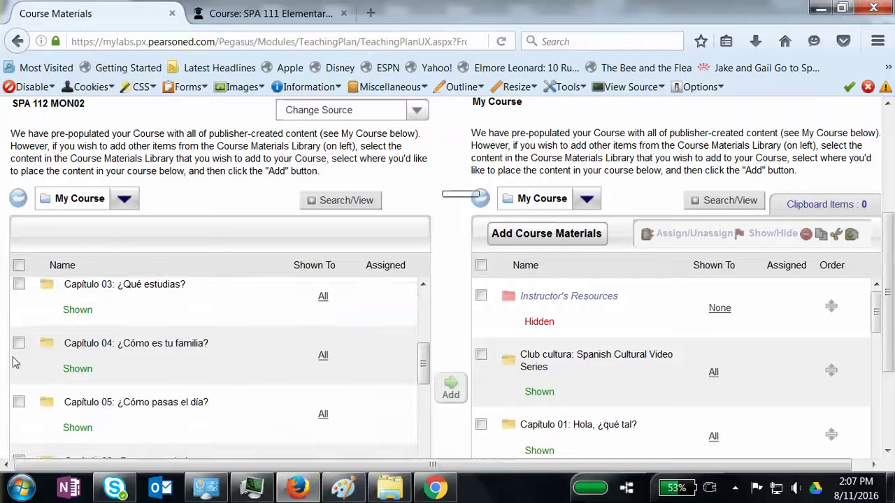
click(81, 343)
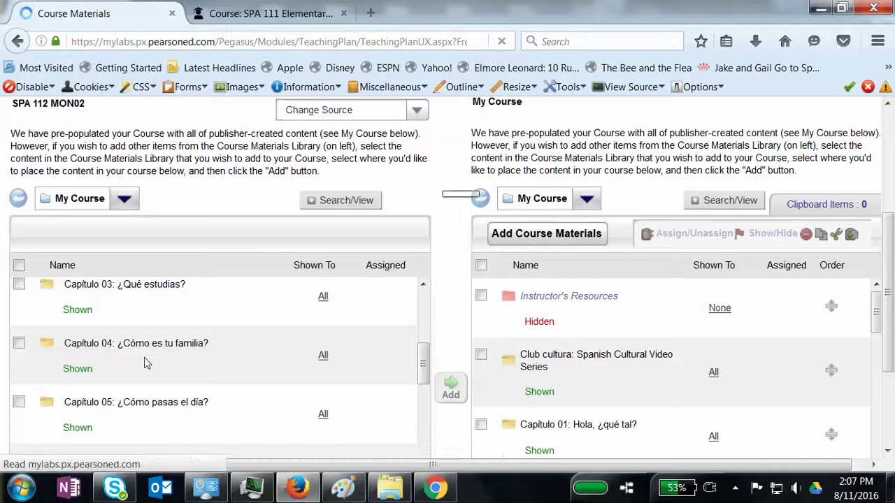
Mark ORAL 1: chapter 4 and add it into Capítulo 04 of My Course.
scroll(147, 363, down, 5)
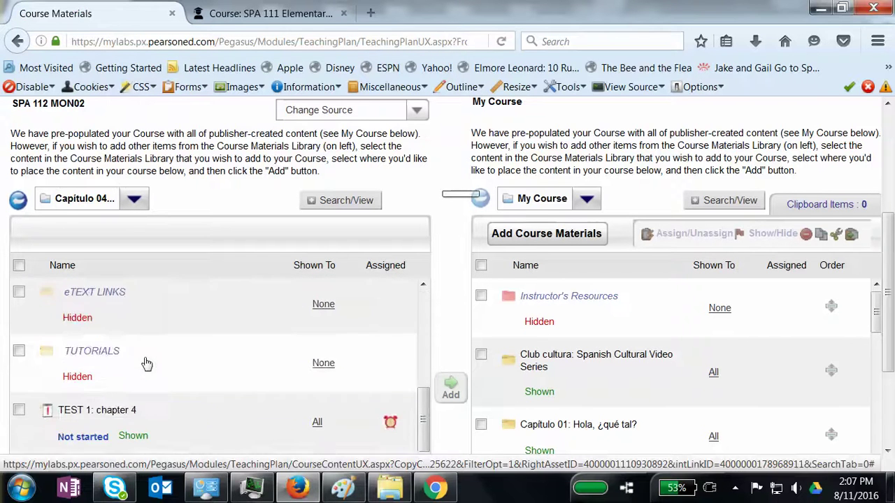
scroll(133, 364, down, 3)
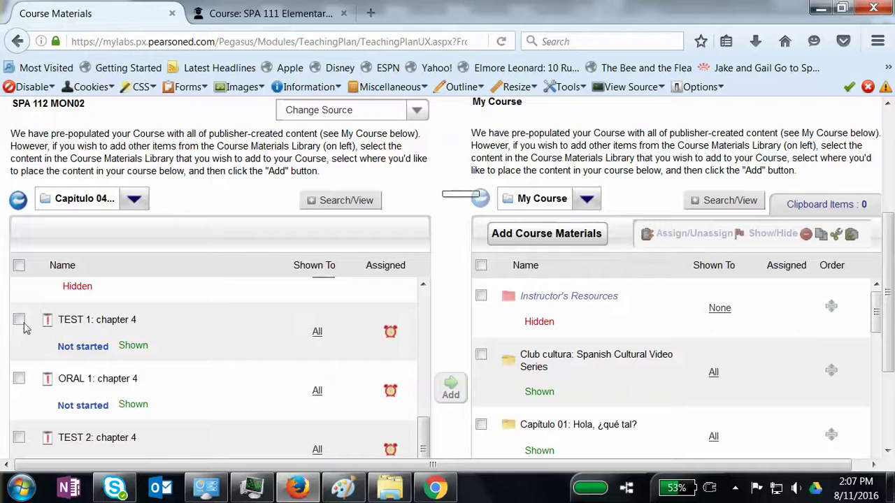
scroll(20, 323, down, 1)
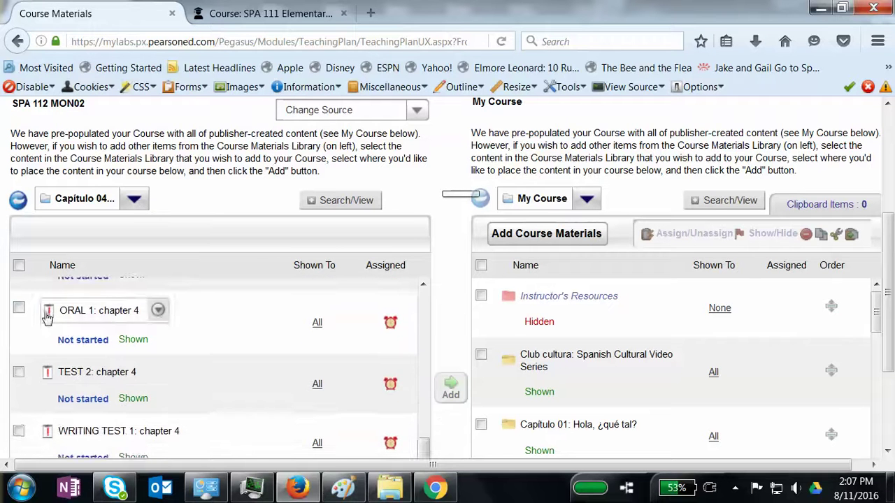
click(19, 307)
scroll(735, 346, down, 3)
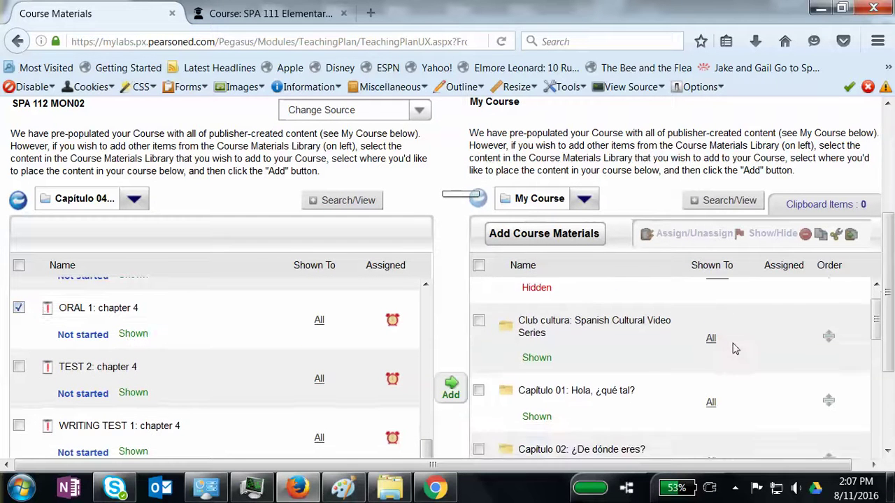
scroll(735, 346, down, 2)
click(479, 319)
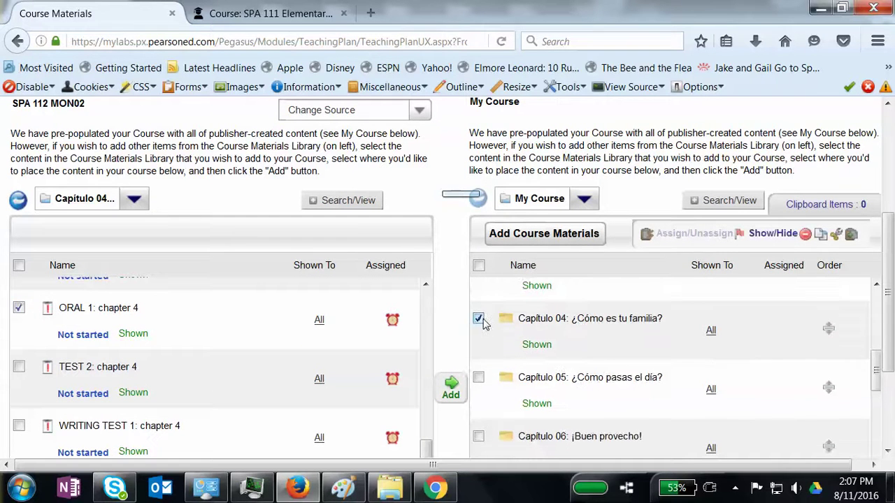
click(451, 389)
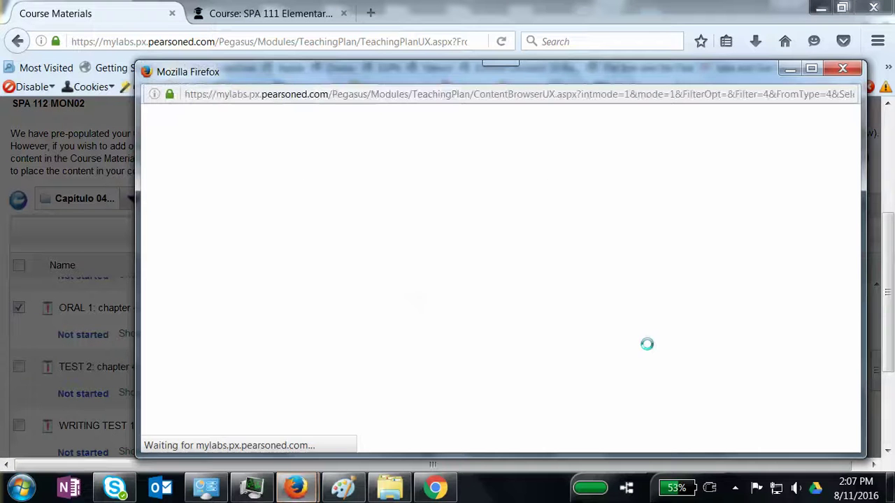
Maximize the Save copy to window and save ORAL 1: chapter 4 to the Course Materials Library.
click(811, 70)
scroll(372, 287, down, 6)
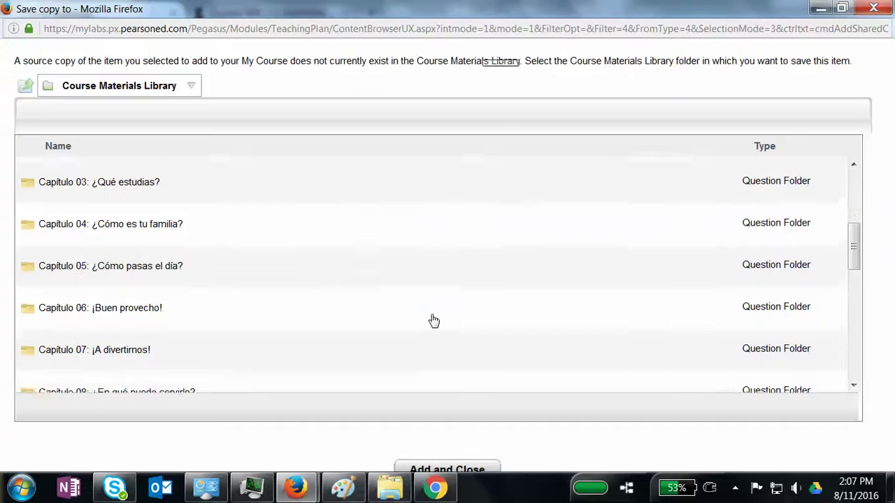
click(470, 472)
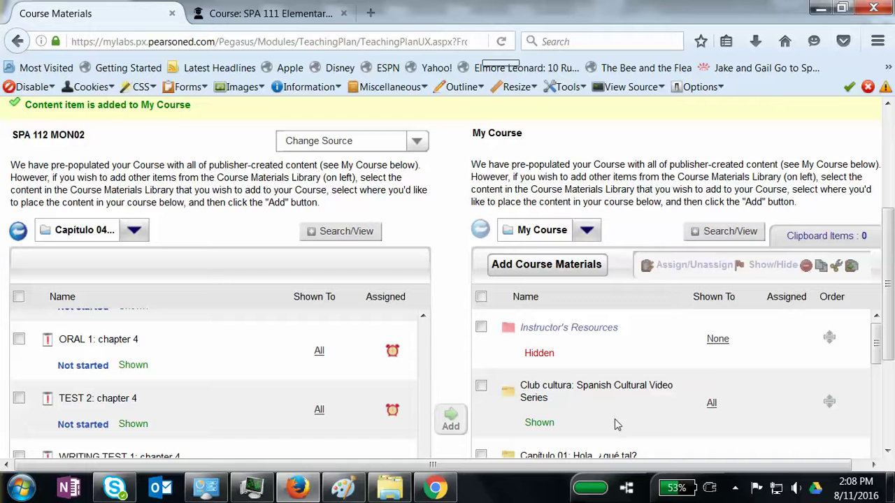
scroll(292, 168, up, 3)
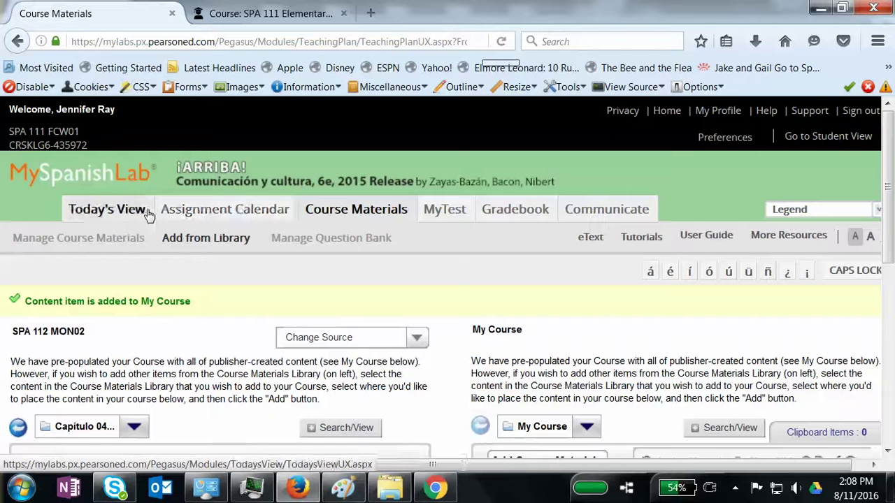
In the Assignment Calendar, expand Capítulo 04 to confirm ORAL 1: chapter 4 is listed.
click(207, 213)
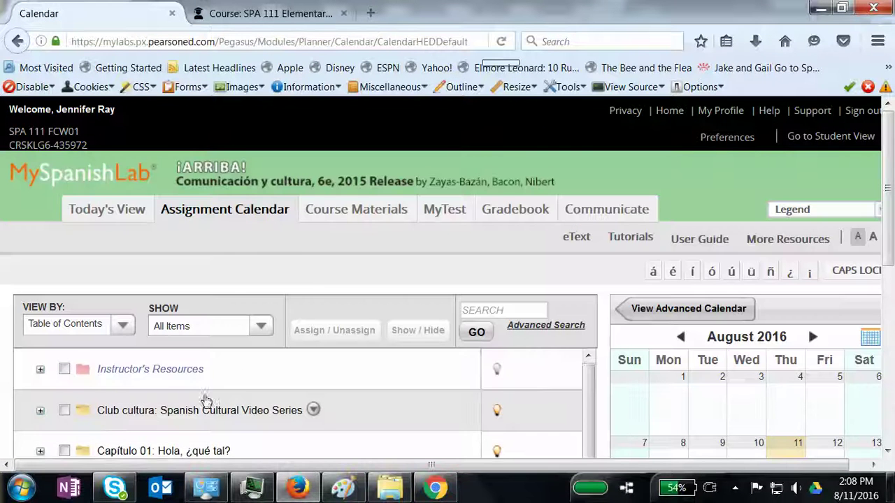
scroll(105, 423, down, 3)
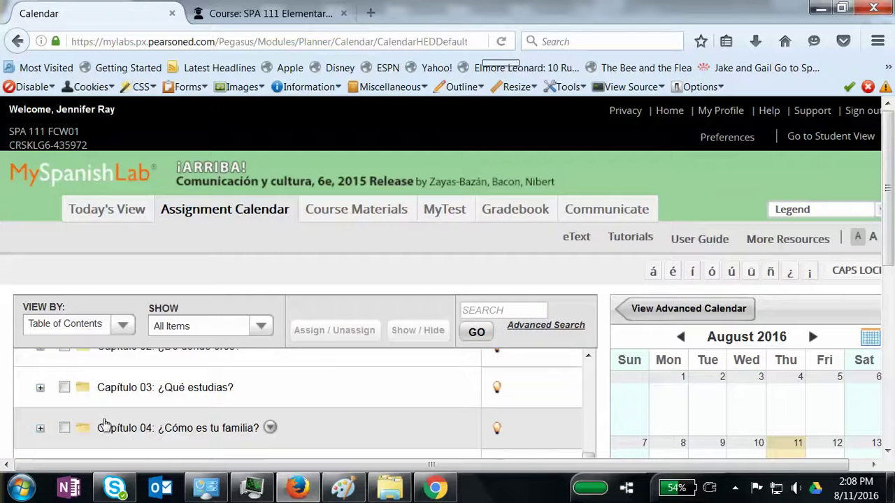
click(40, 426)
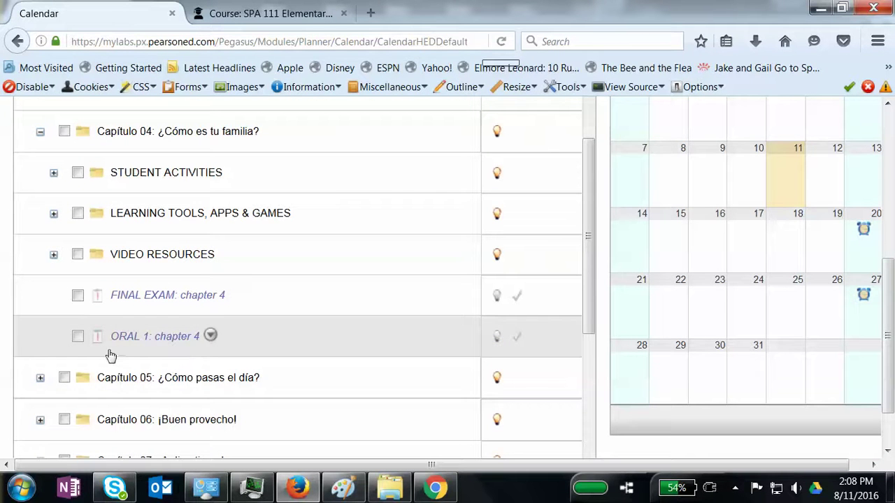
scroll(426, 290, up, 4)
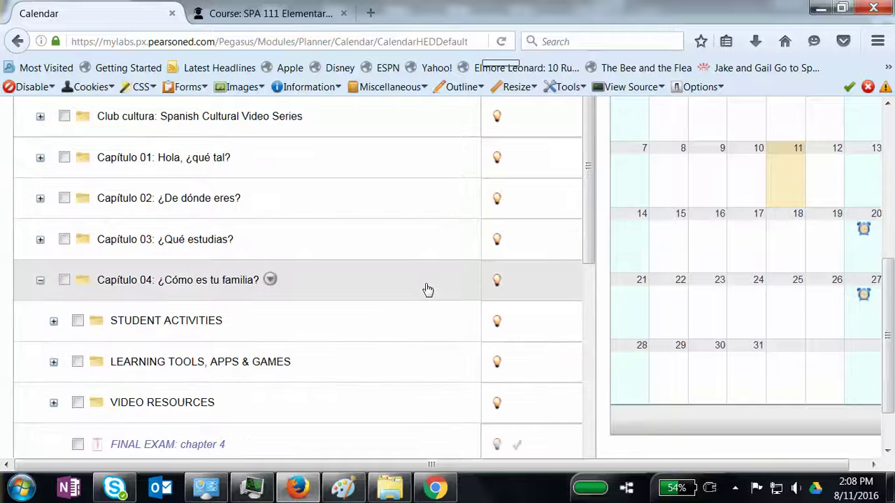
scroll(428, 289, up, 8)
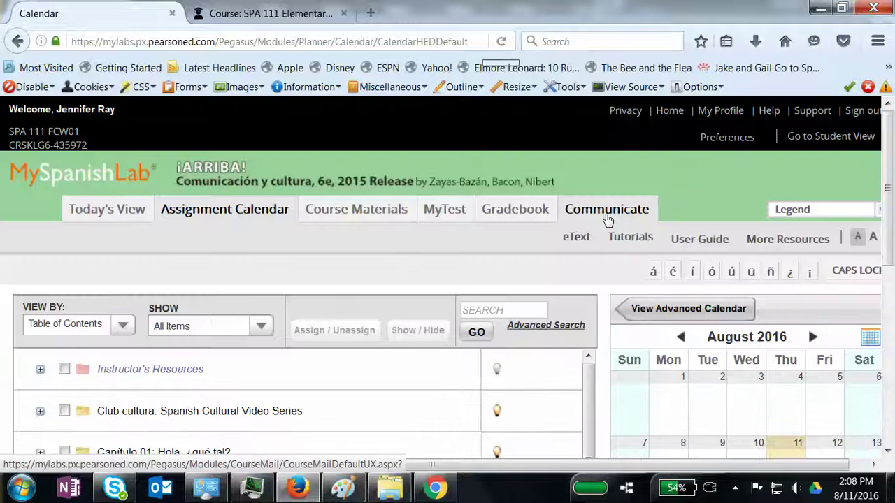